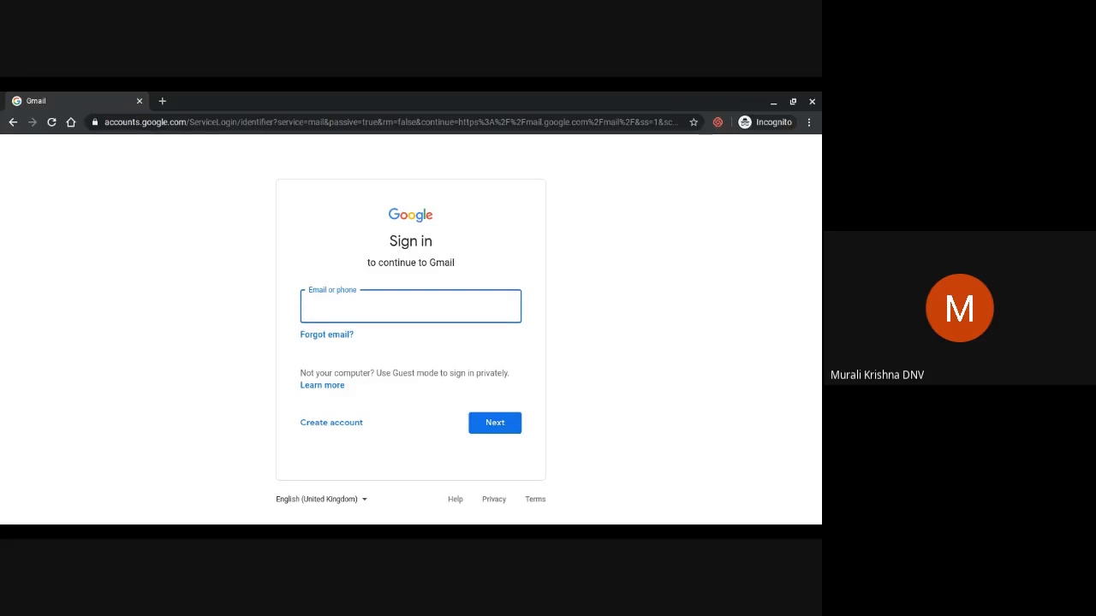
Sign in to Gmail with the school teacher account's e-mail address and password
key("Return")
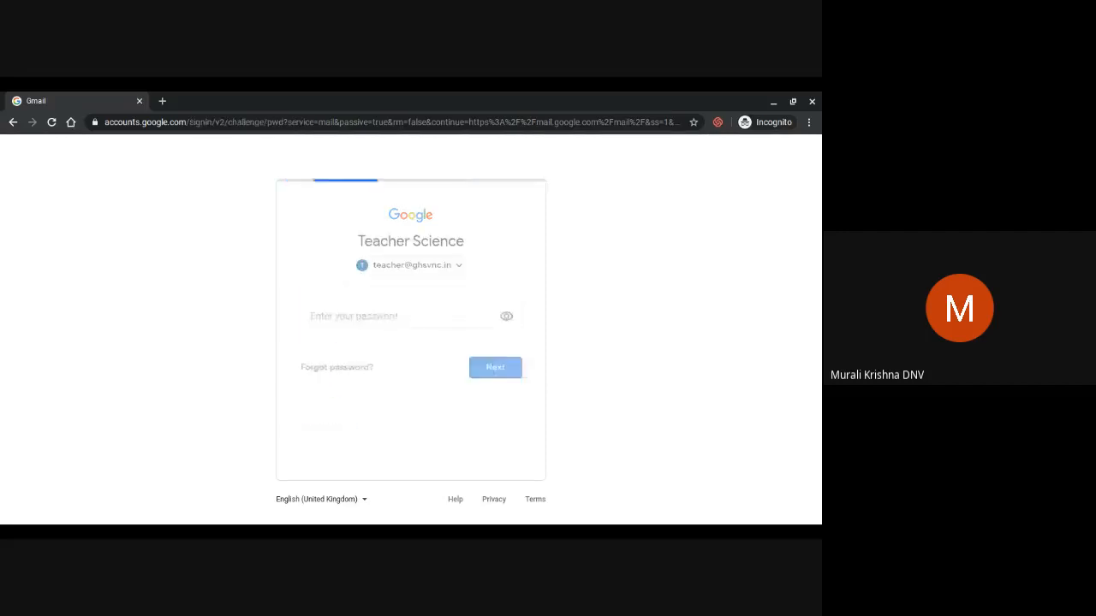
type("•••••")
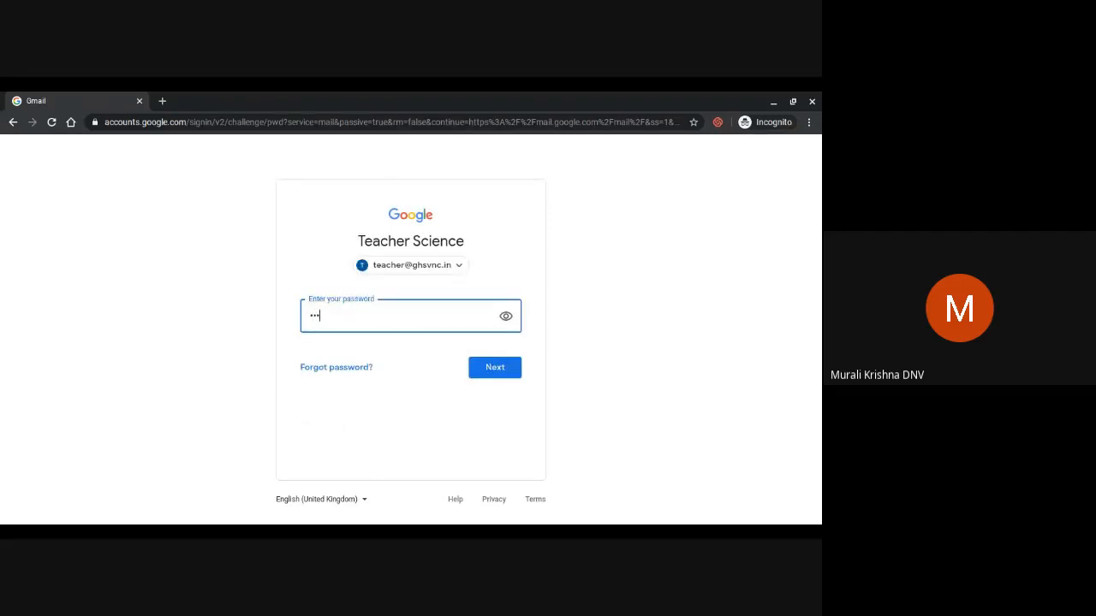
type("•••••")
key("Return")
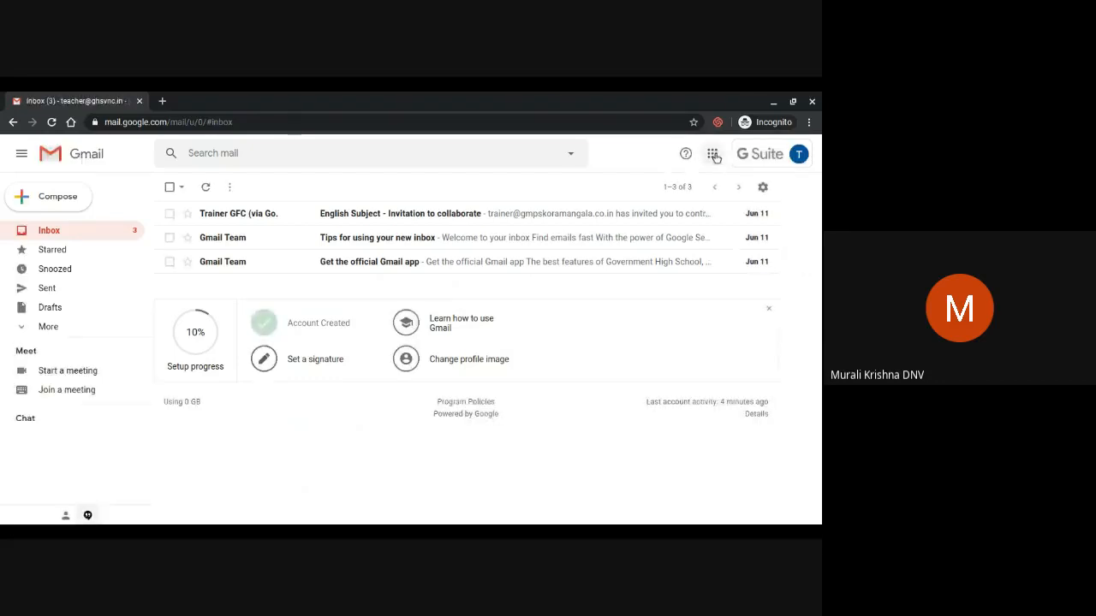
Launch Google Classroom from the Google apps grid in a new tab
left_click(713, 155)
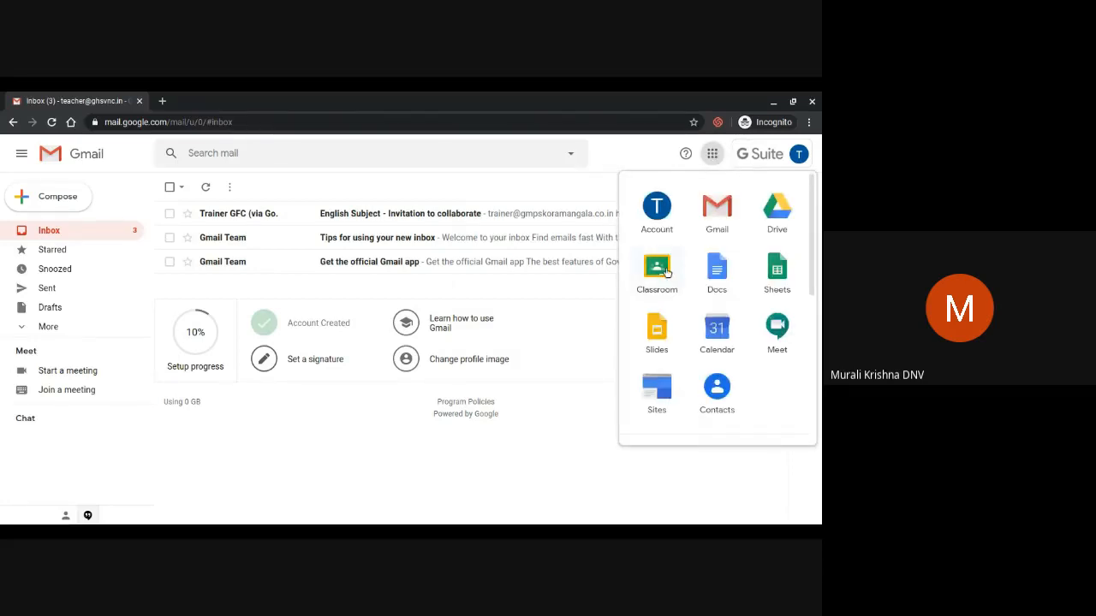
left_click(666, 273)
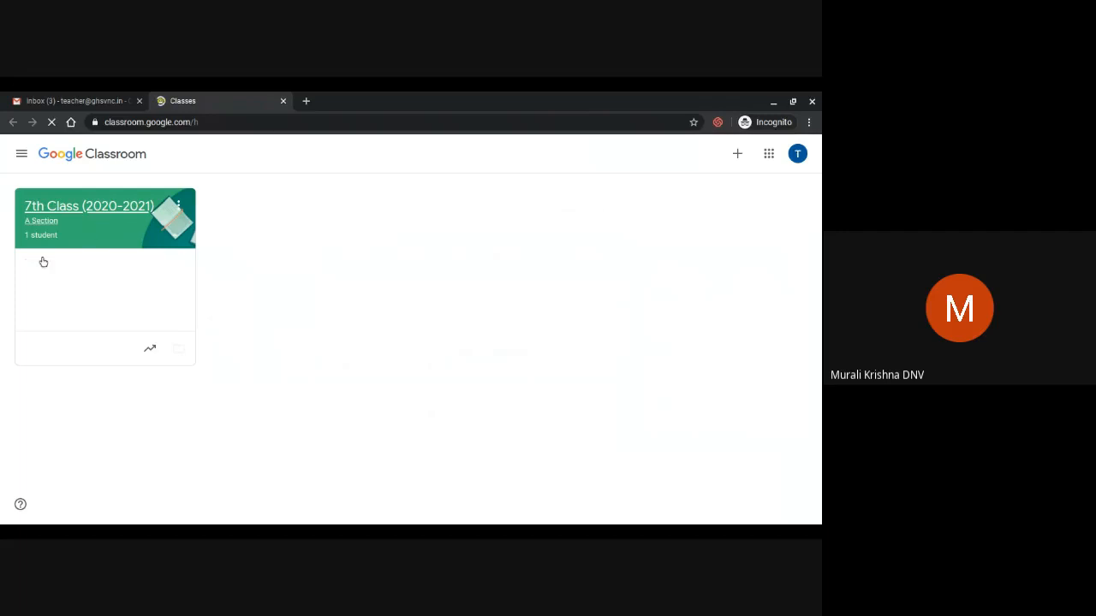
Enter the 7th Class (2020-2021) class, check its People list, then view Classwork
left_click(89, 206)
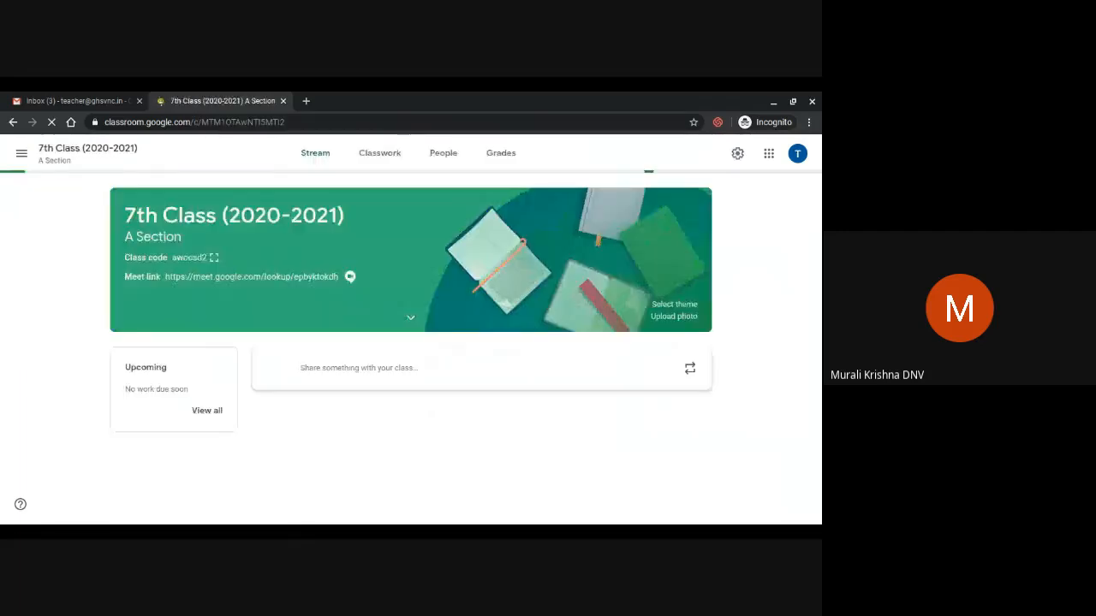
left_click(443, 154)
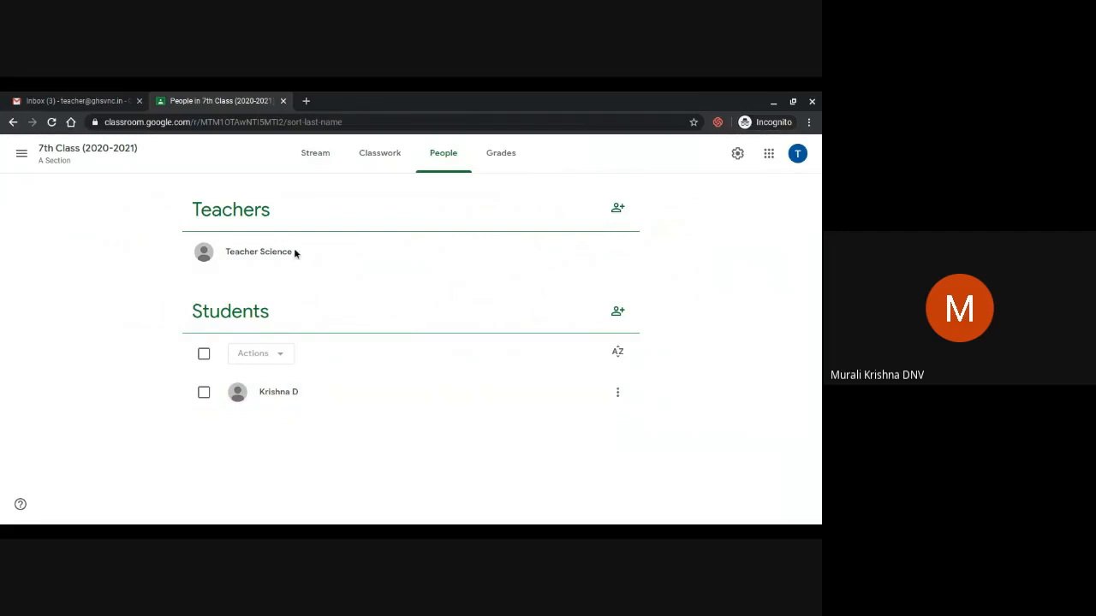
left_click(360, 162)
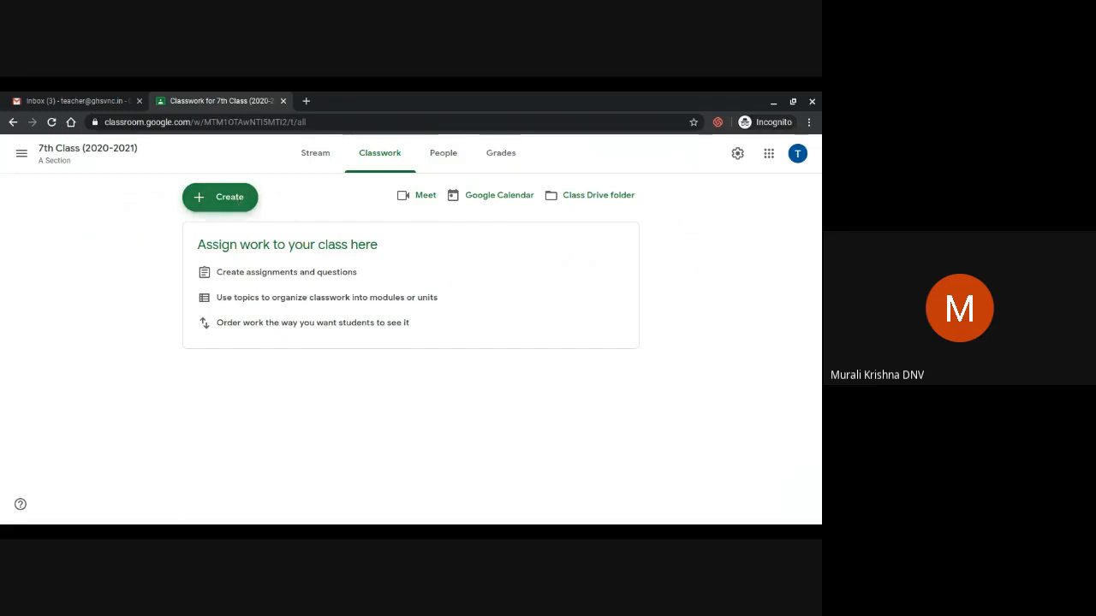
Create a new assignment and title it 'Assignment on pollution'
left_click(237, 203)
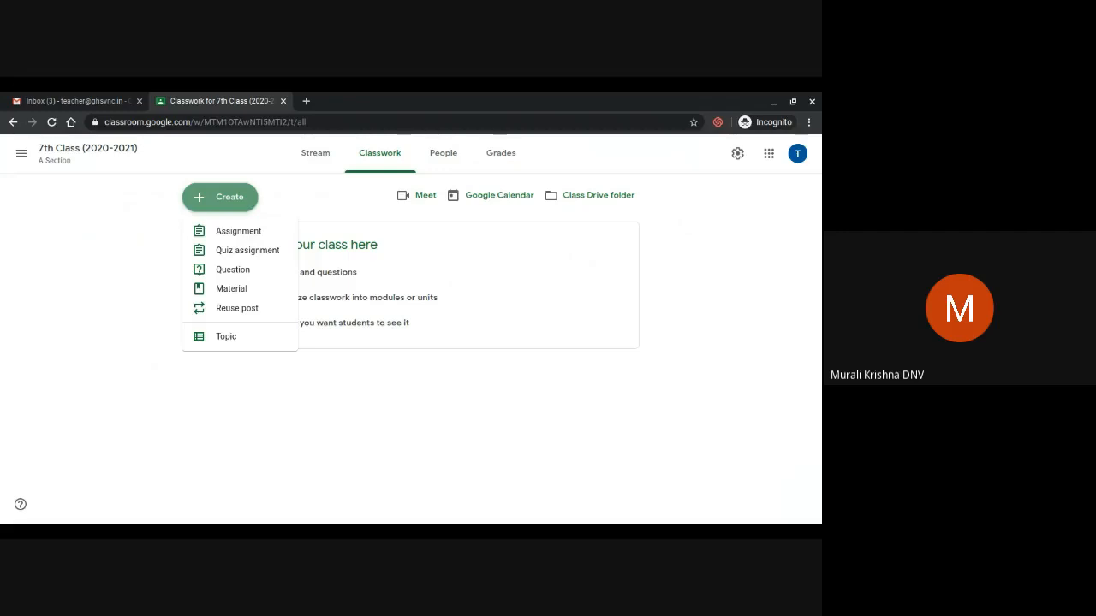
left_click(262, 232)
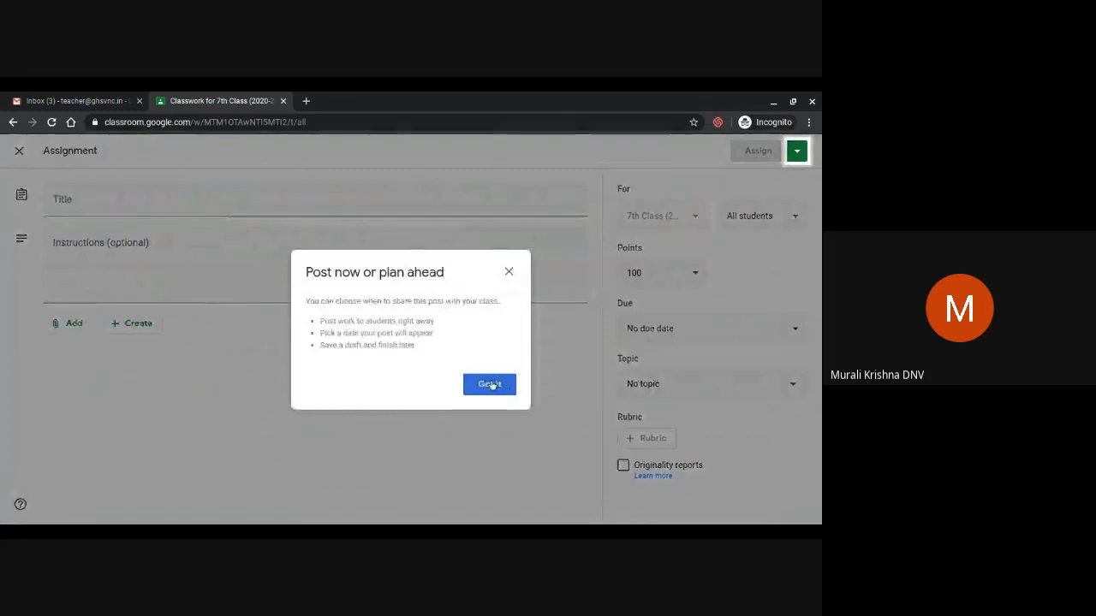
left_click(489, 384)
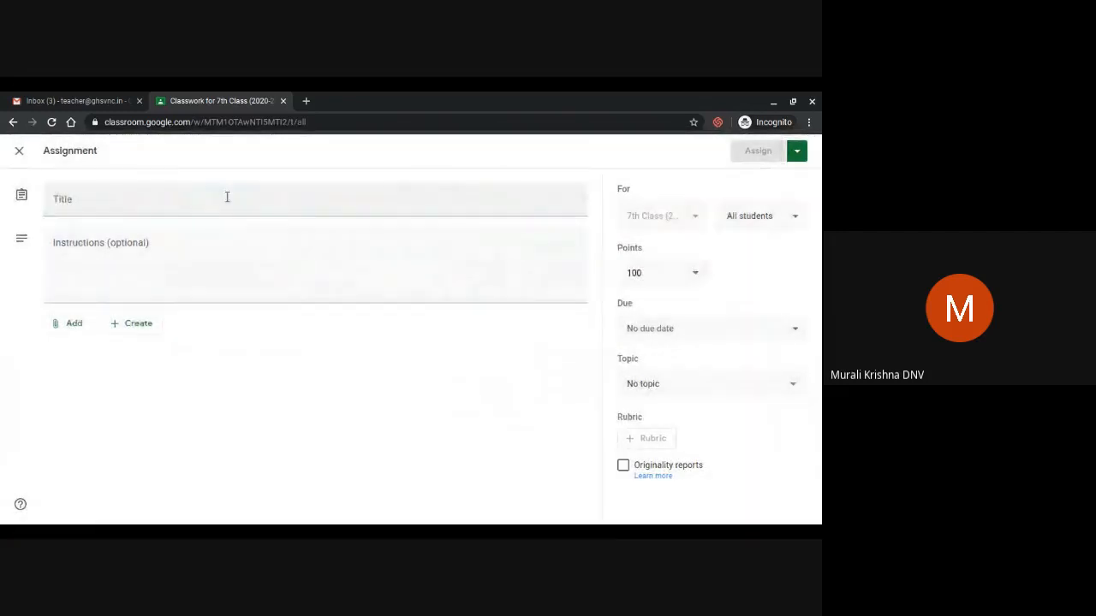
left_click(227, 197)
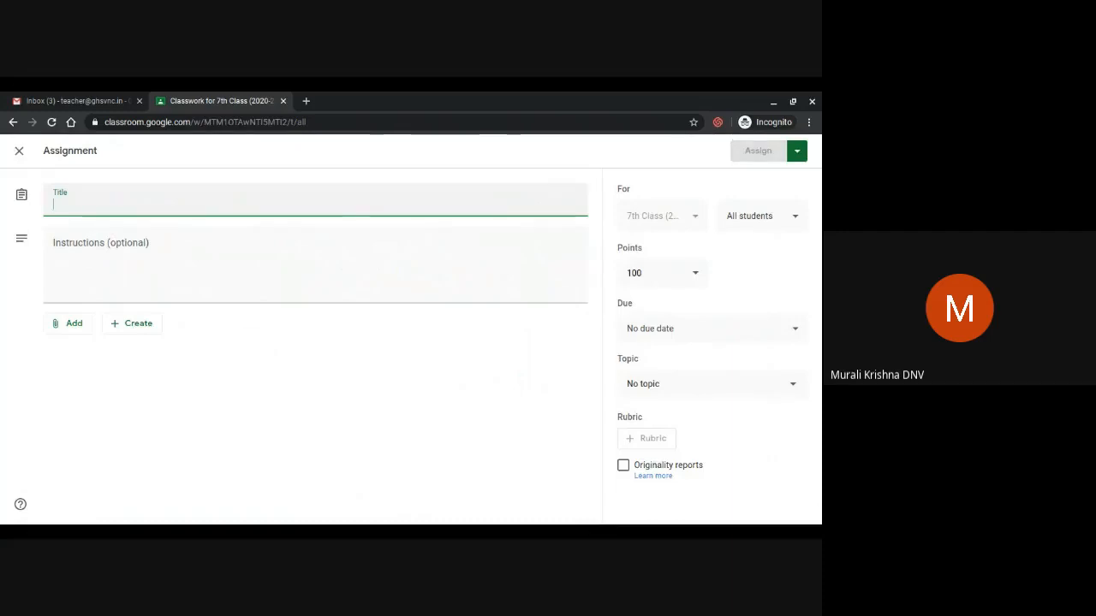
type("Assi")
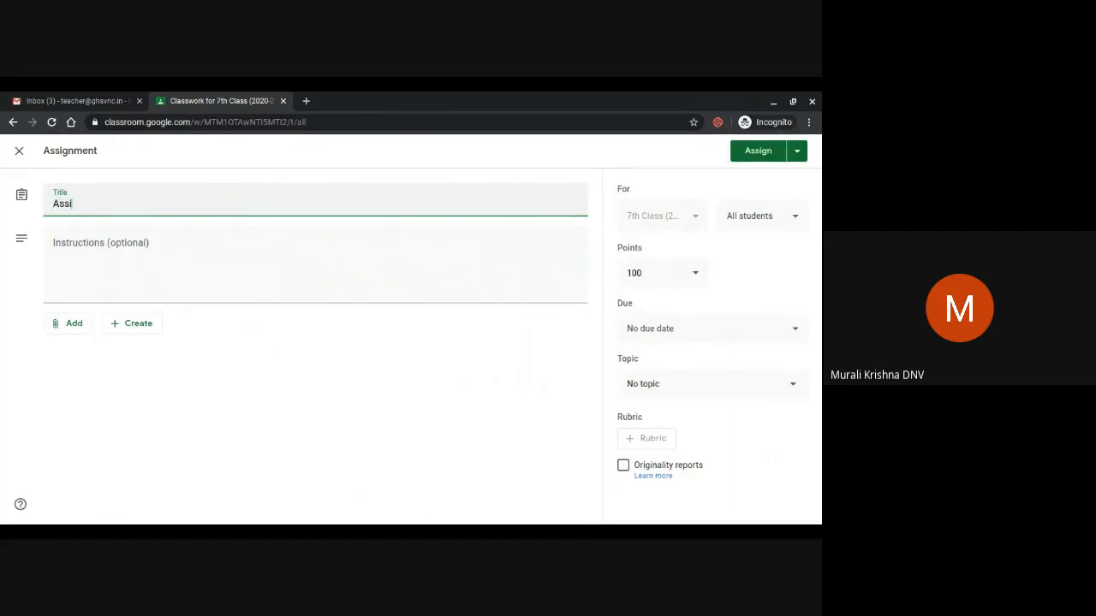
type("gnment on pollution")
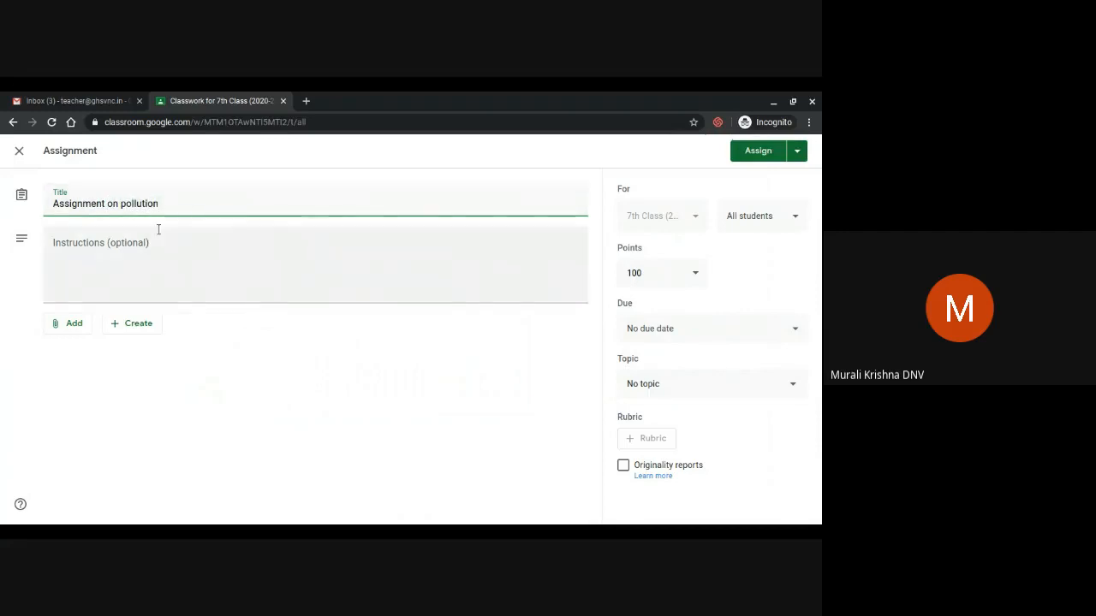
left_click(151, 242)
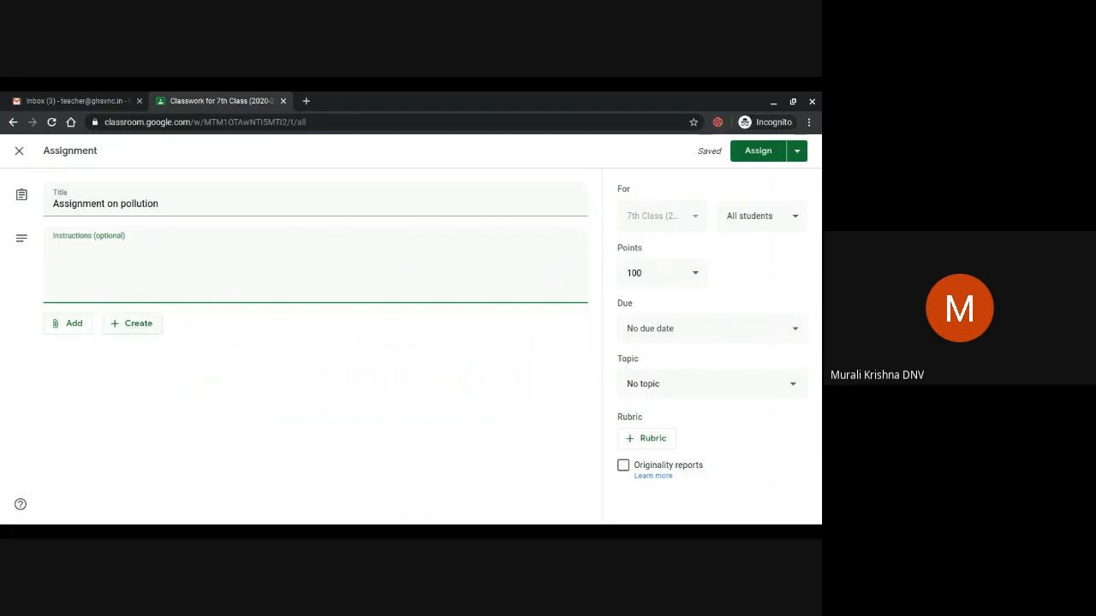
Attach a new blank Google Docs file to the assignment via Create > Docs
left_click(134, 327)
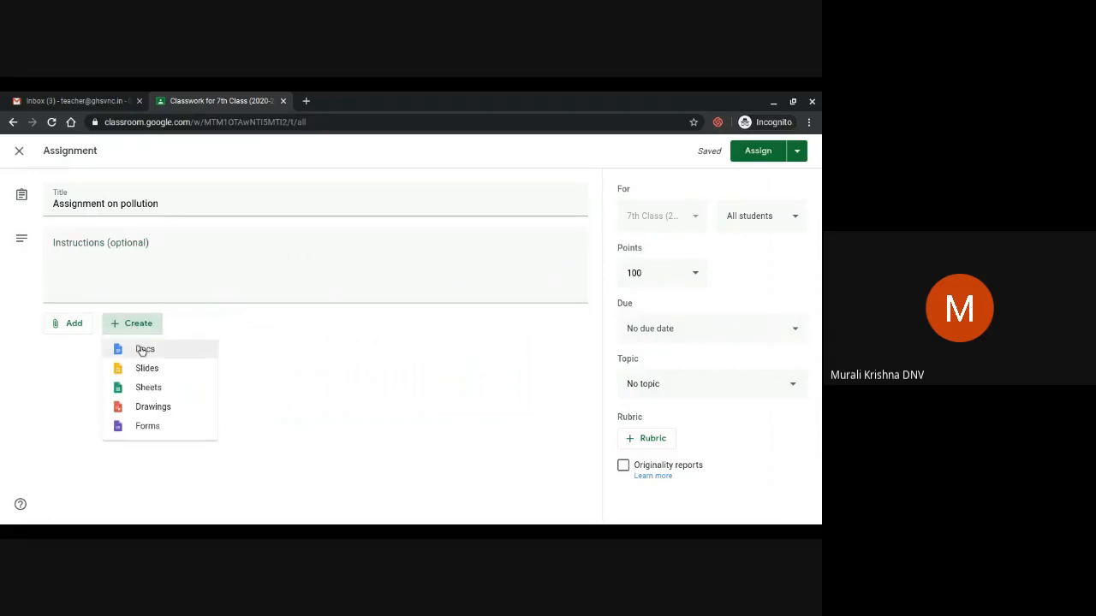
left_click(142, 349)
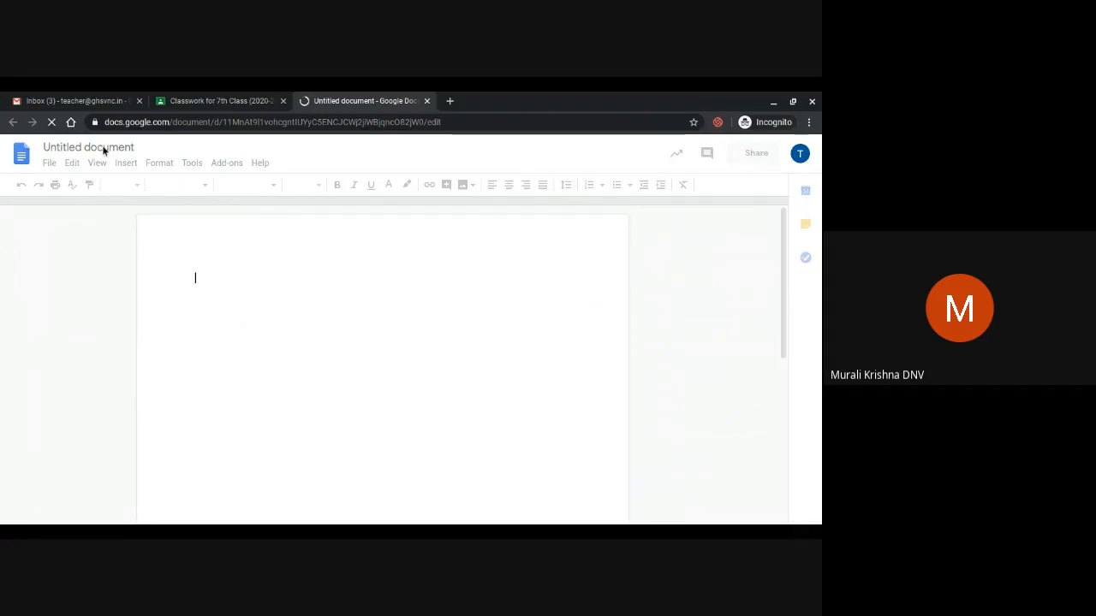
Change the 'Untitled document' title to 'Pollution Assignment' and dismiss the notice
left_click(103, 151)
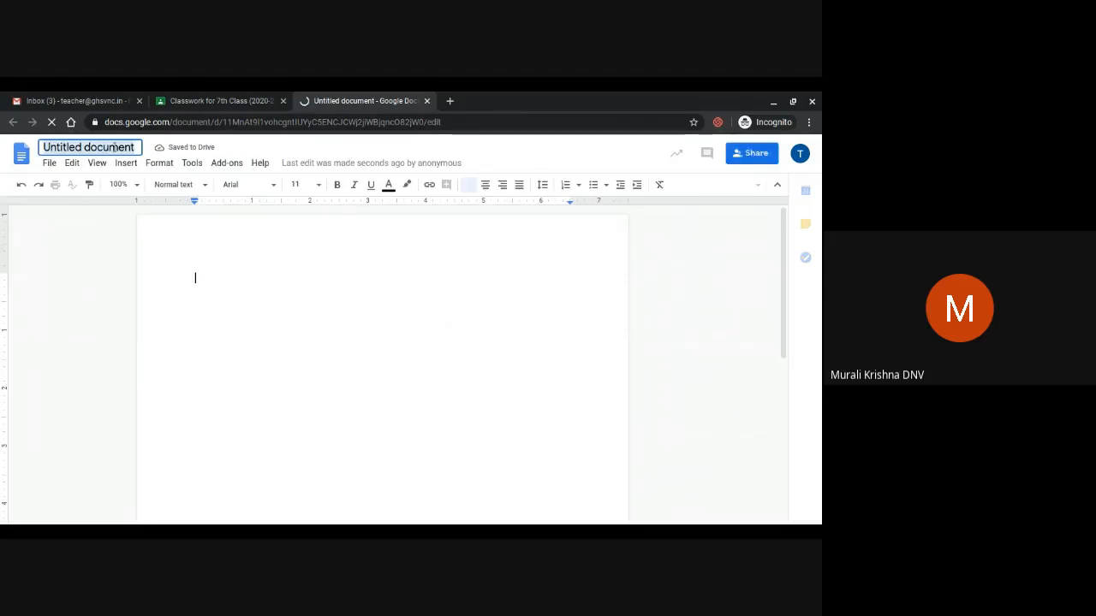
key("BackSpace")
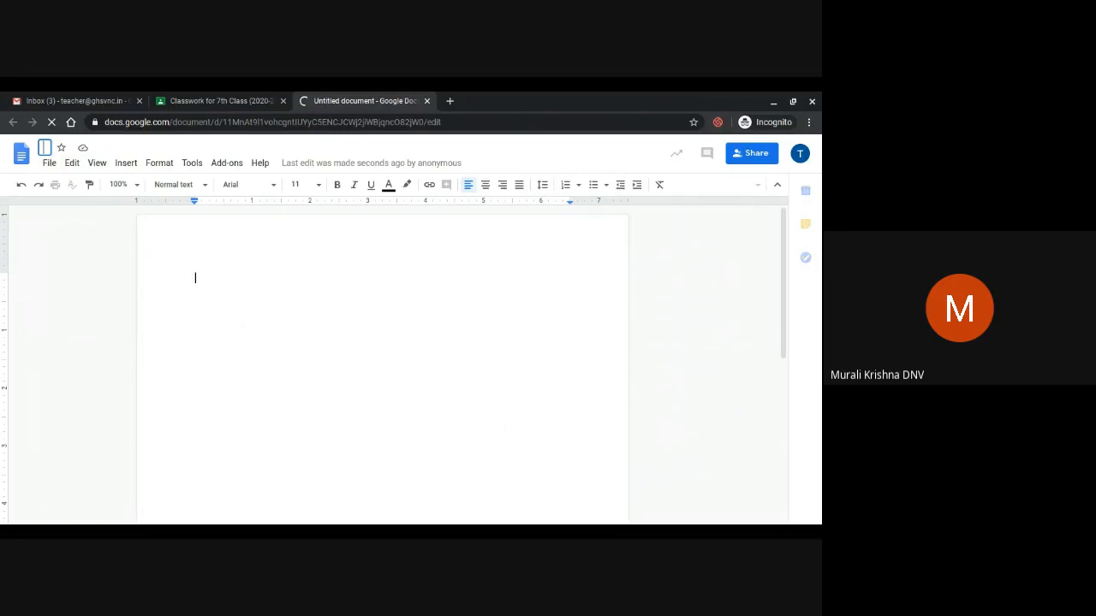
type("POI")
key("BackSpace")
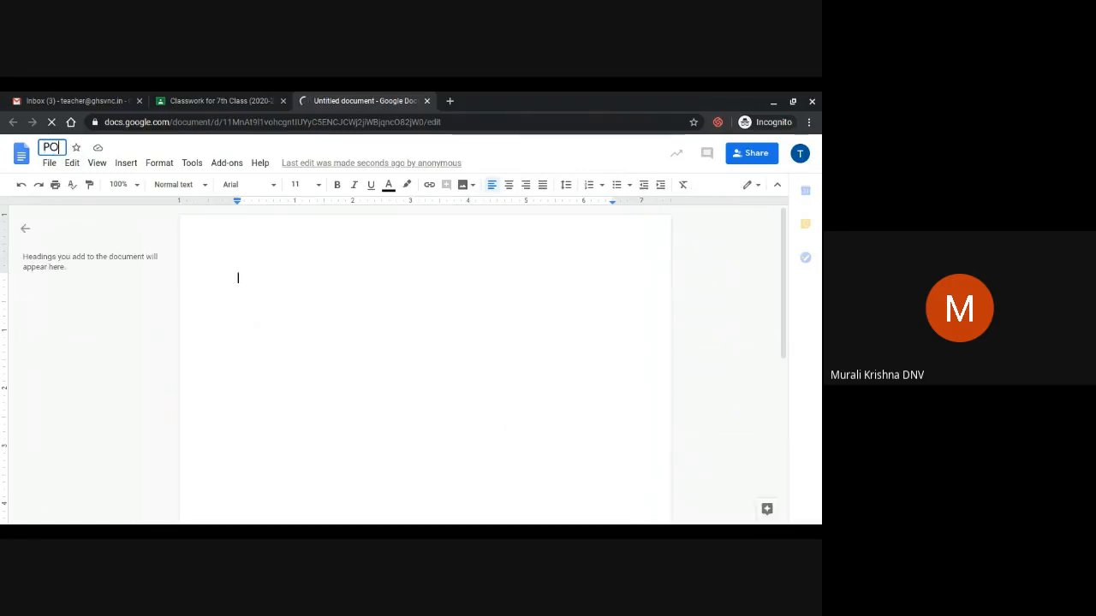
key("BackSpace")
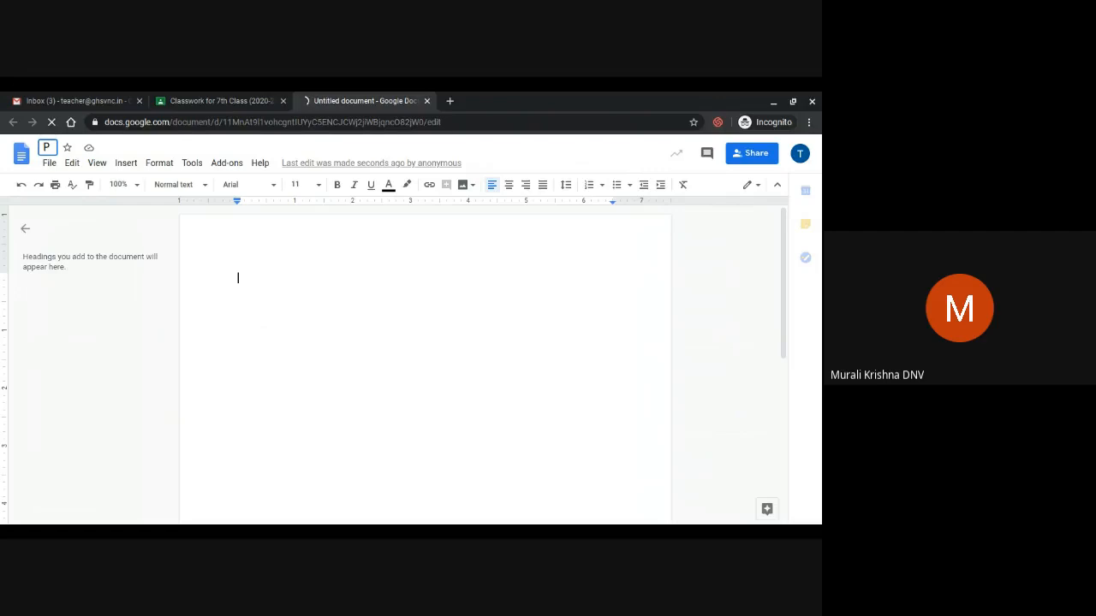
type("ollution")
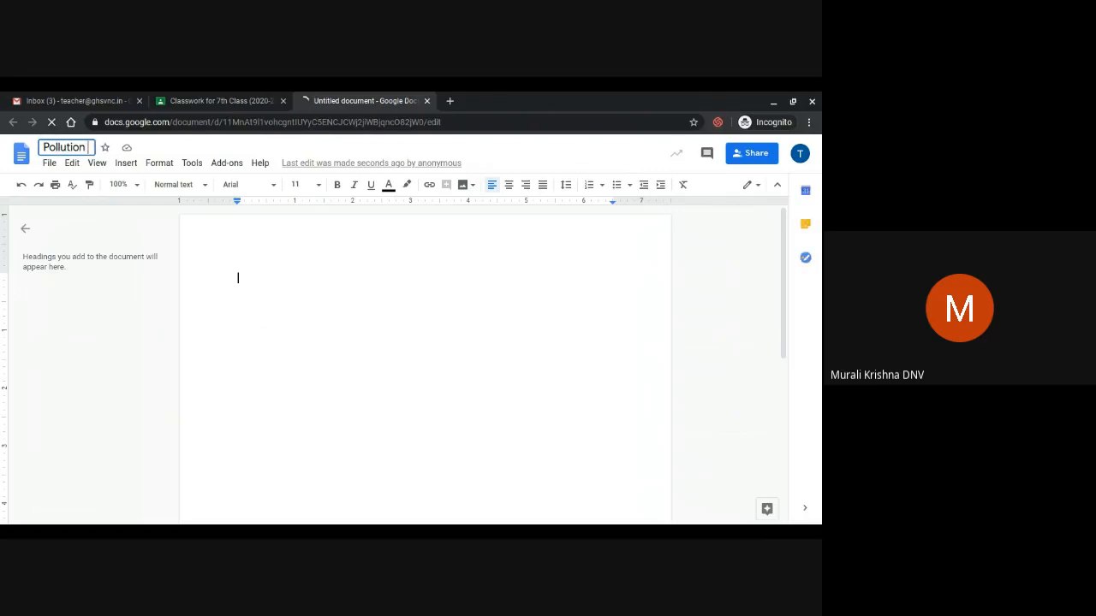
type(" A")
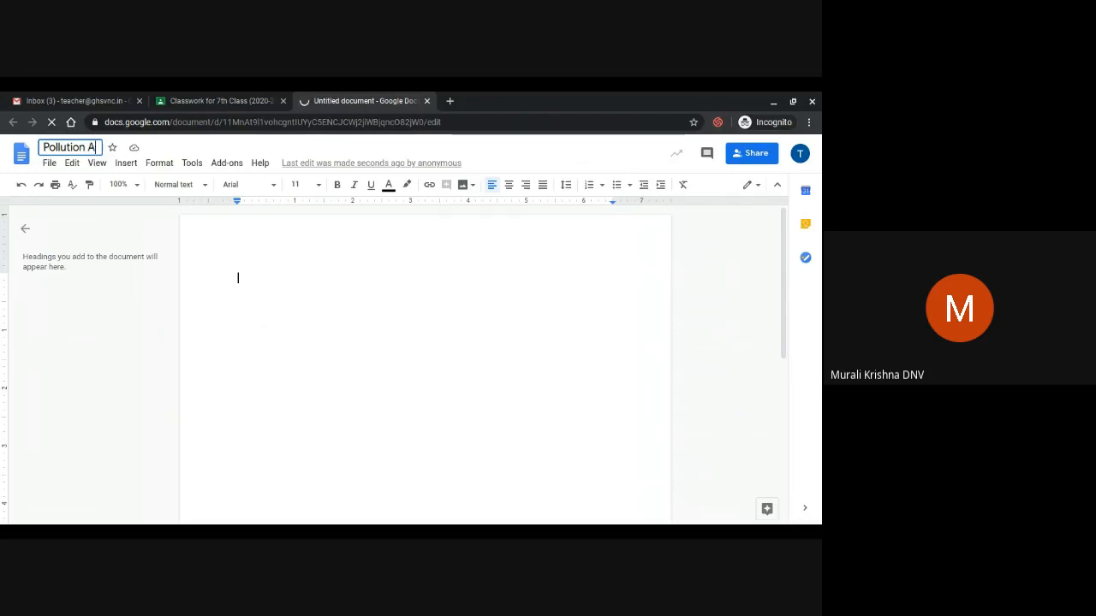
type("ssignment")
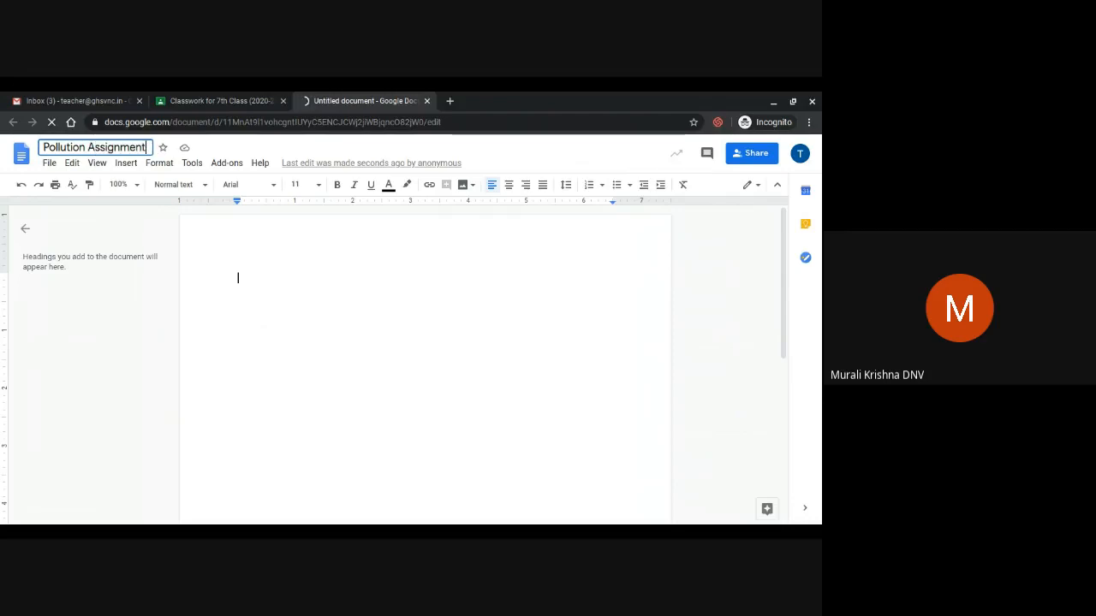
left_click(238, 277)
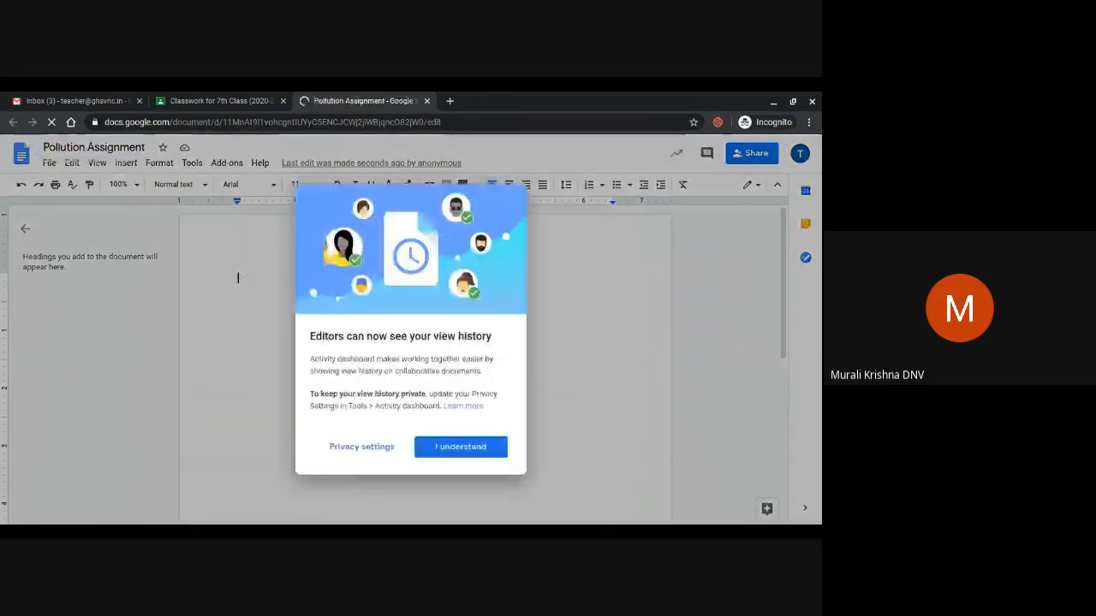
left_click(434, 446)
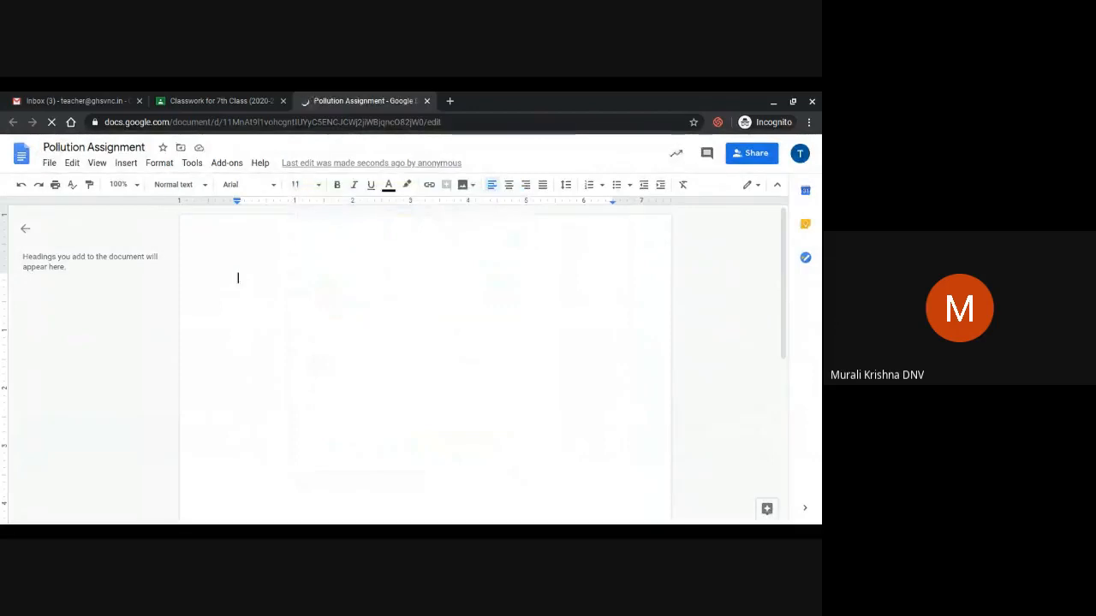
Type question '1) List of different pollution in detail?' and start an unnumbered line
type("1)")
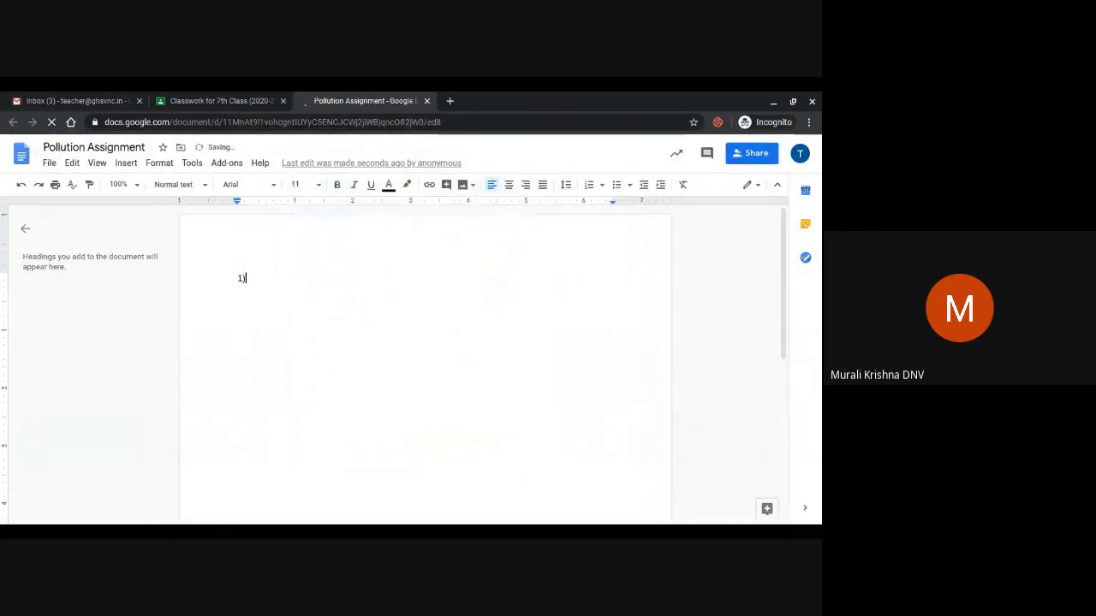
type(" L")
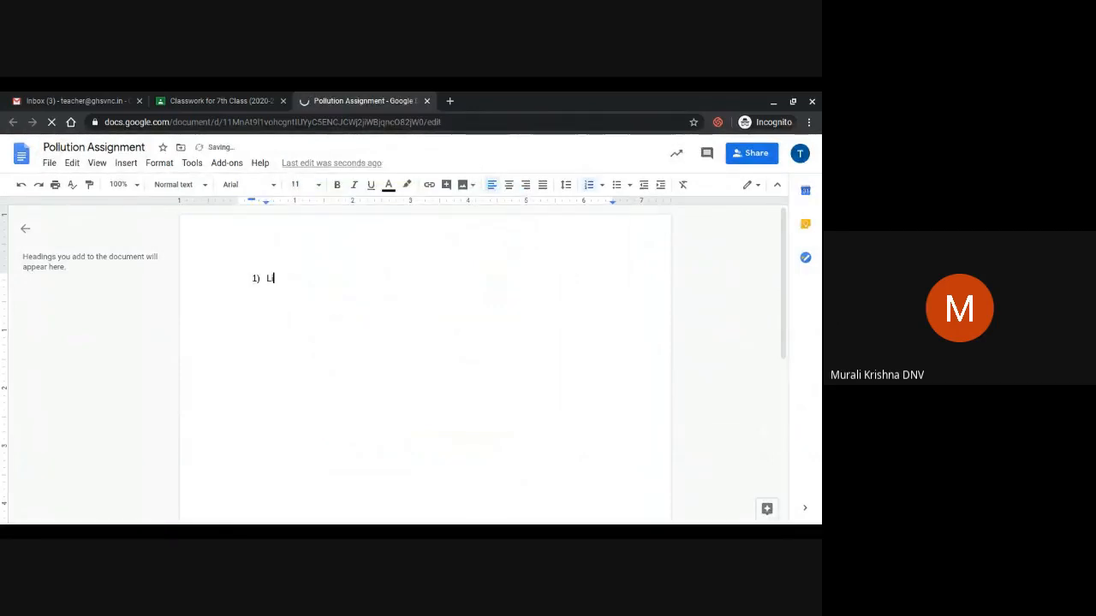
type("ist of differenb")
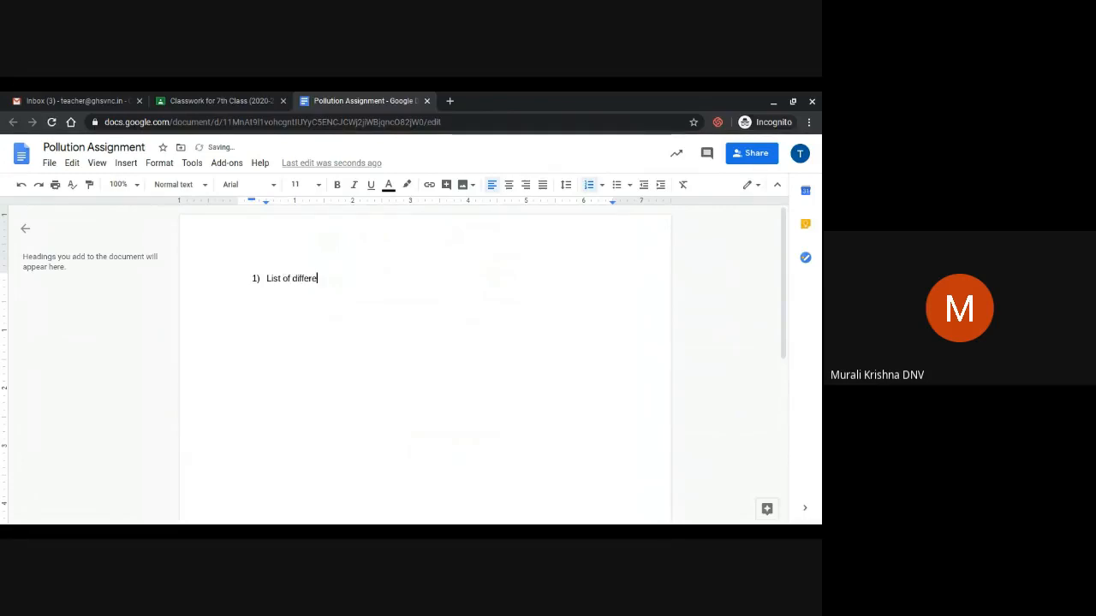
key("BackSpace")
type("t pollutions")
key("BackSpace")
key("BackSpace")
key("BackSpace")
key("BackSpace")
type("ants")
key("BackSpace")
key("BackSpace")
key("BackSpace")
key("BackSpace")
key("BackSpace")
type("ion in detail?")
key("Return")
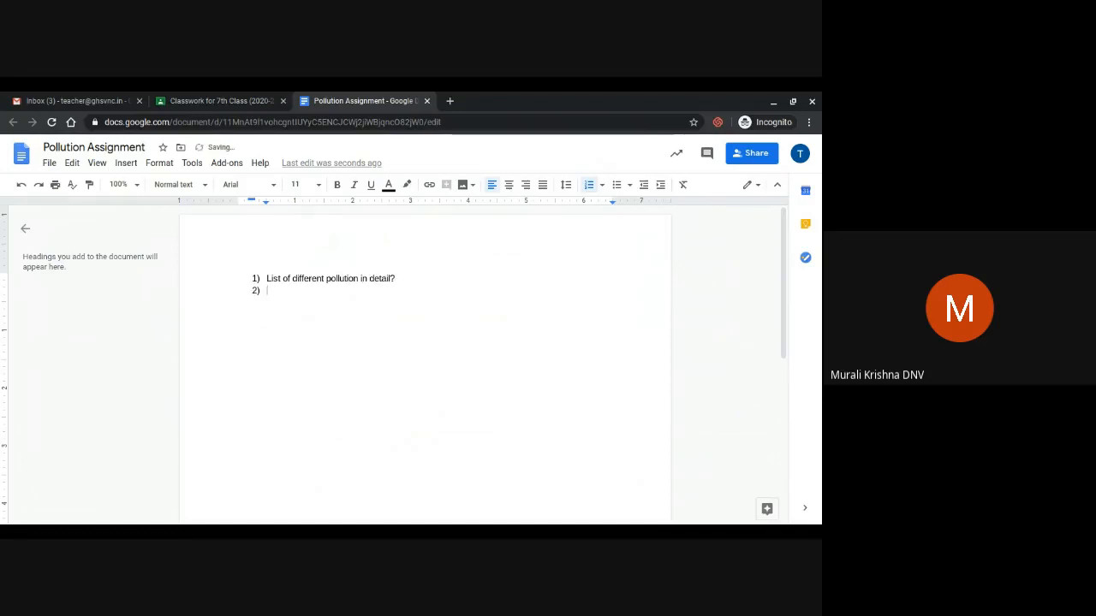
key("BackSpace")
Add sub-items 'a) Air pollution:-' and 'b) Water pollution:-' with space between them
type("a) Air pollution")
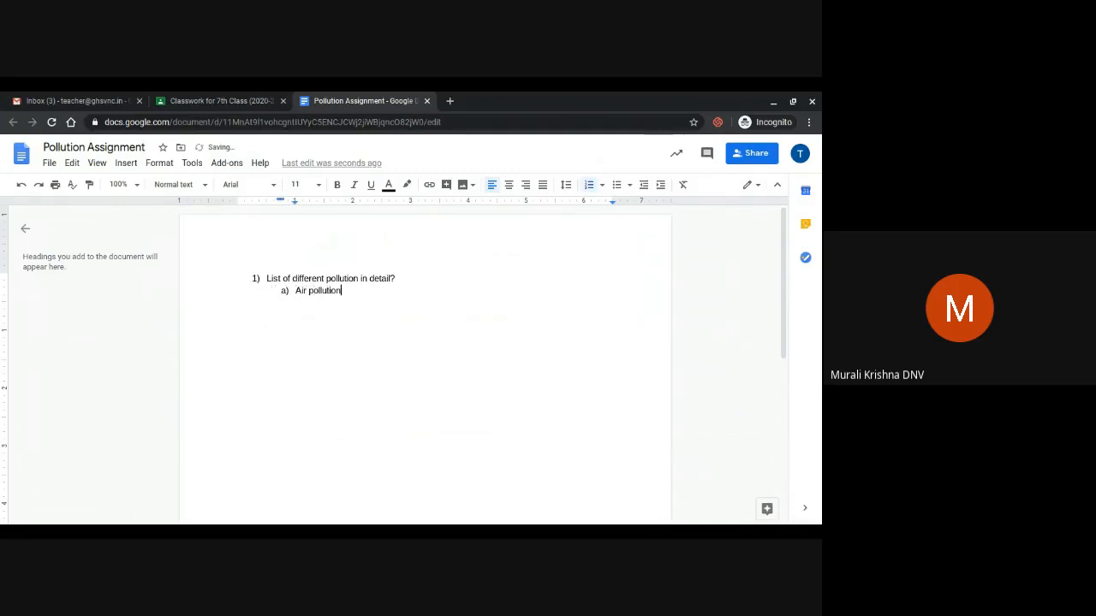
type(":-")
key("Return")
key("Return")
key("Return")
key("Return")
key("Return")
key("Return")
key("Return")
key("Return")
key("Return")
type("b) Water pollution")
key("Return")
key("BackSpace")
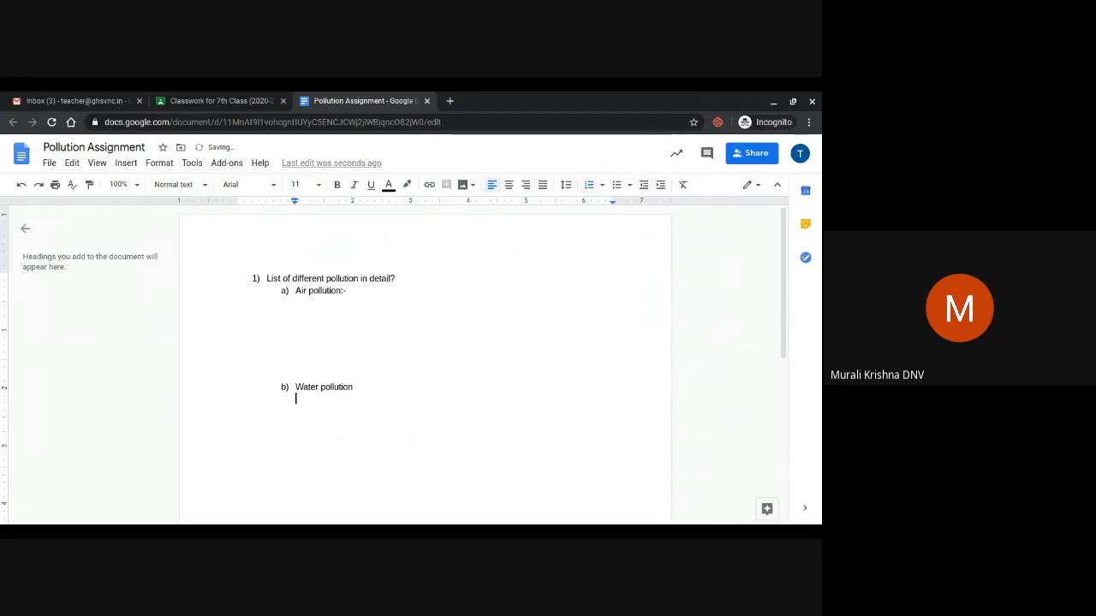
key("BackSpace")
key("BackSpace")
type(":-")
key("Return")
key("BackSpace")
key("Return")
key("Return")
key("Return")
key("Return")
Add sub-item 'c) Sound pollution:-' below, without an extra d) item
scroll(425, 360, "down", 1)
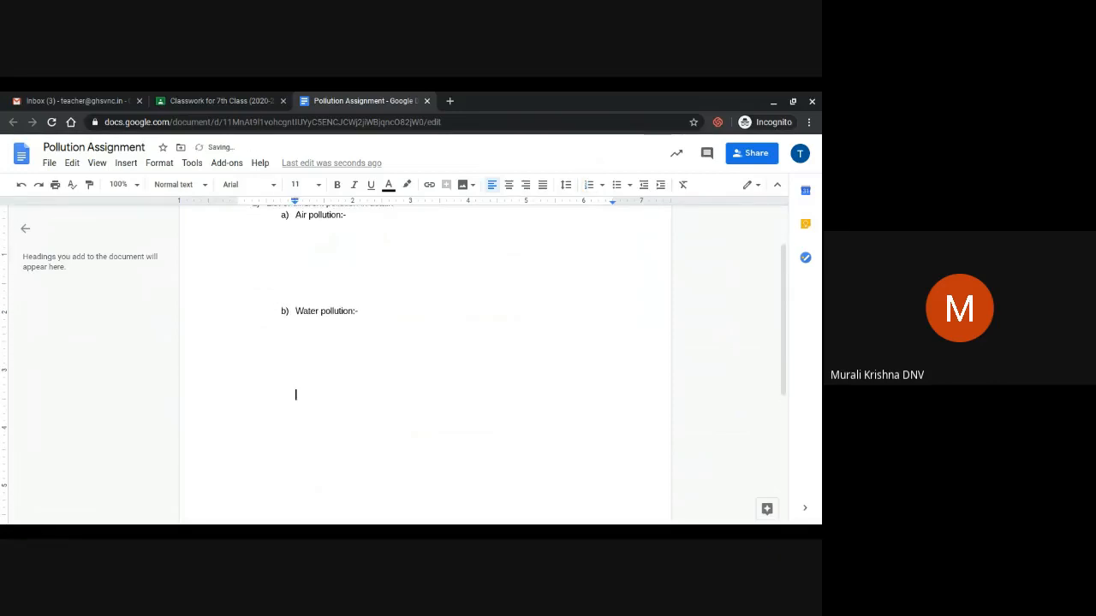
key("Return")
key("BackSpace")
type("C")
key("BackSpace")
type("c) Sound pollution:-")
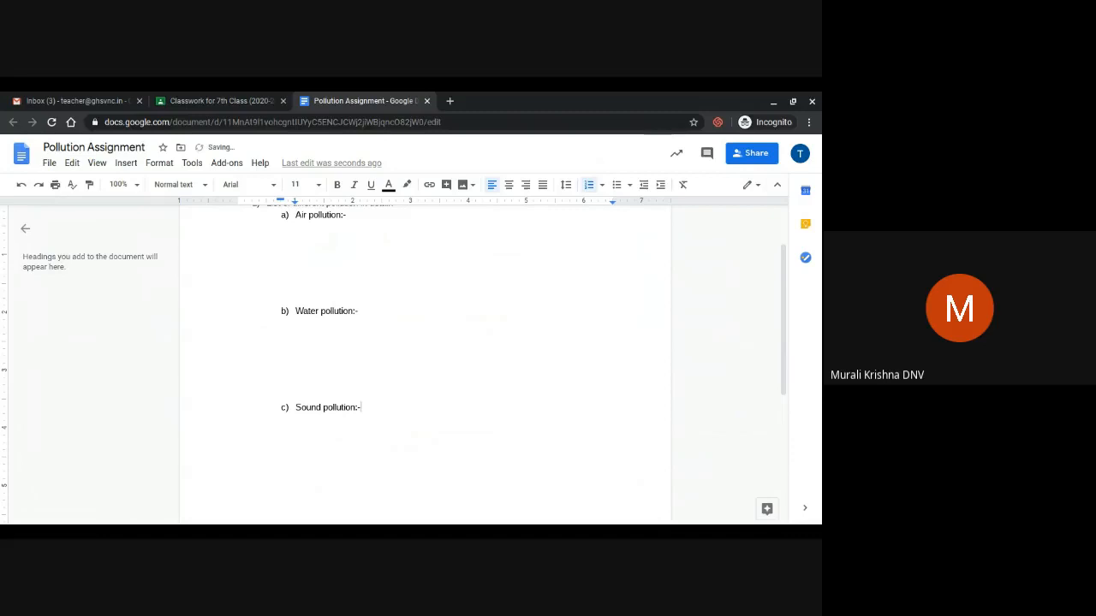
key("Return")
key("BackSpace")
Add extra blank answer lines under the Air and Water parts, then close the document
scroll(426, 359, "up", 1)
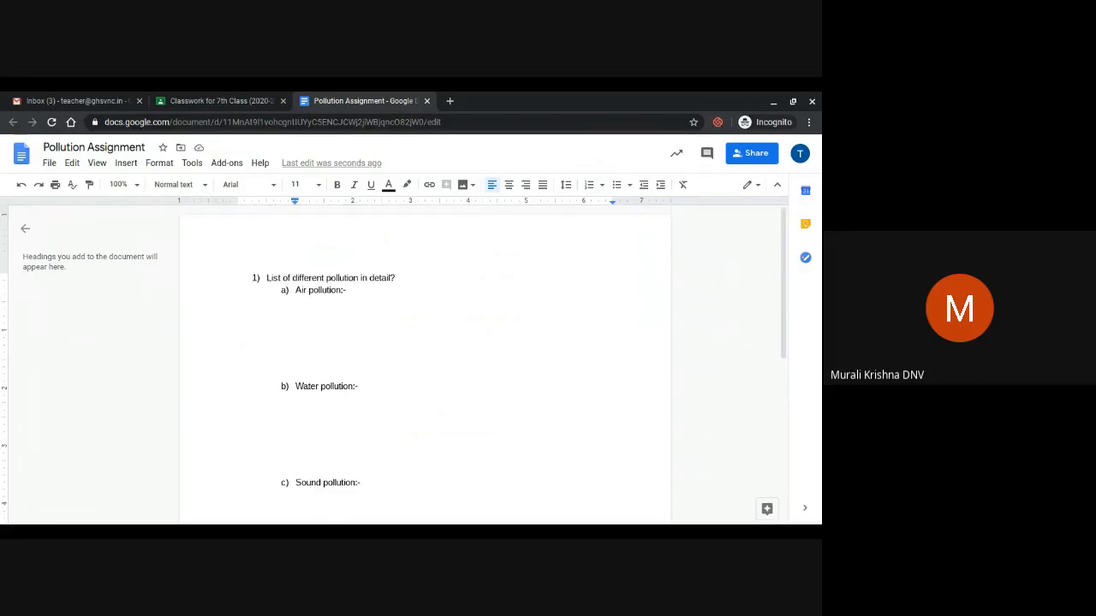
scroll(426, 360, "down", 3)
scroll(425, 359, "up", 1)
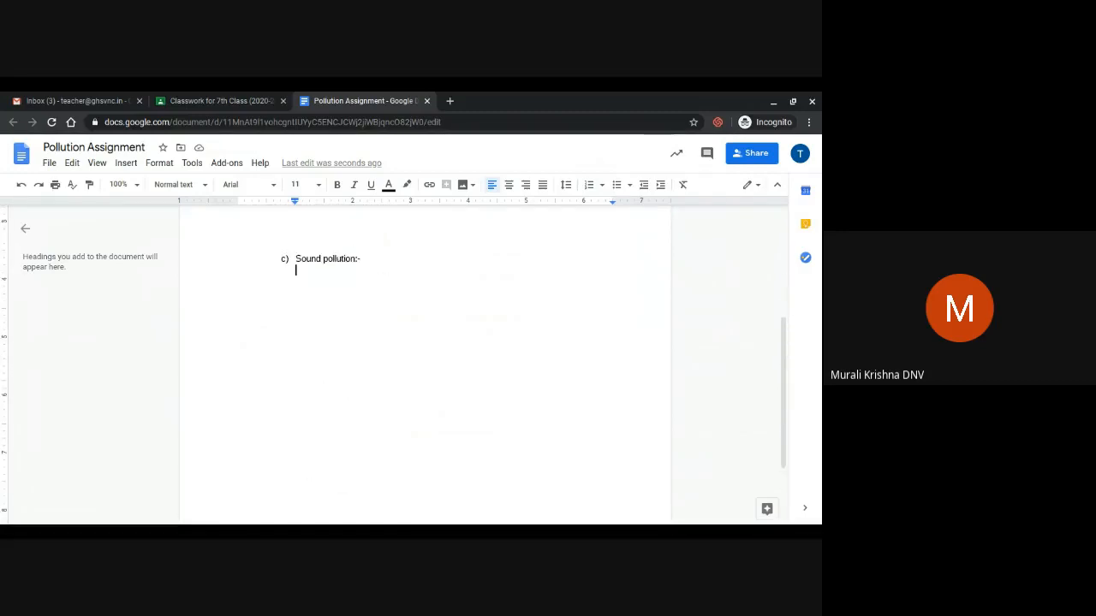
scroll(266, 328, "up", 4)
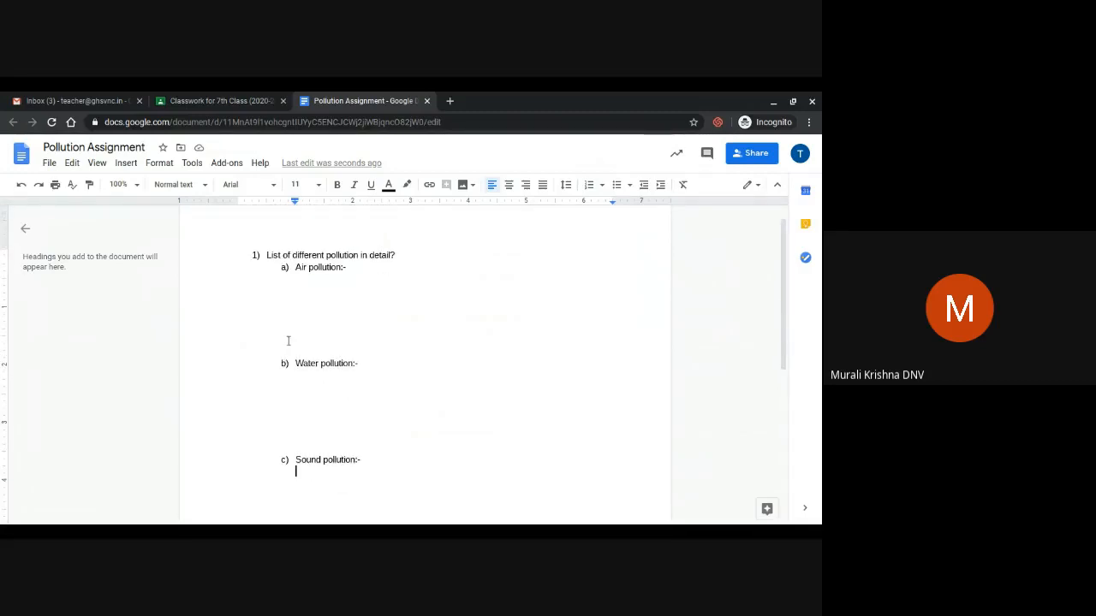
left_click(287, 341)
key("Return")
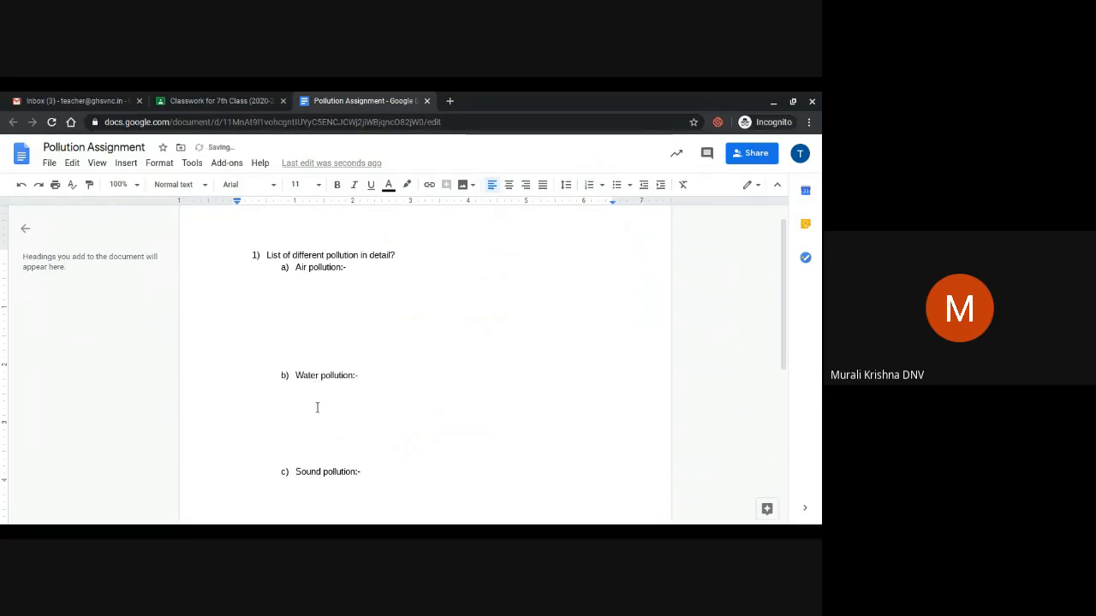
left_click(311, 434)
key("Return")
key("Return")
key("Return")
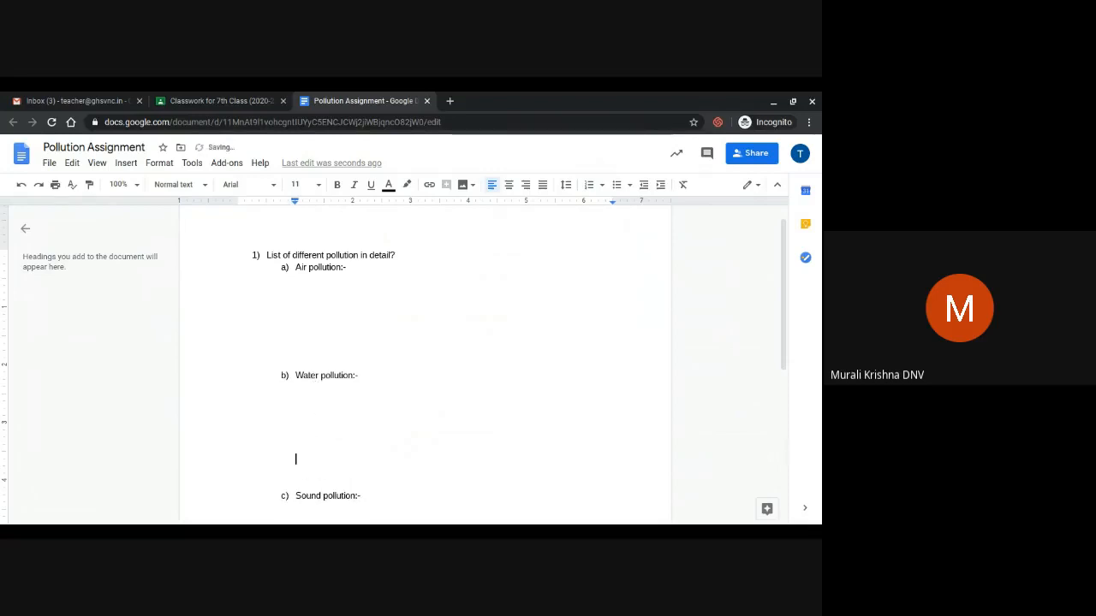
left_click(262, 351)
key("Return")
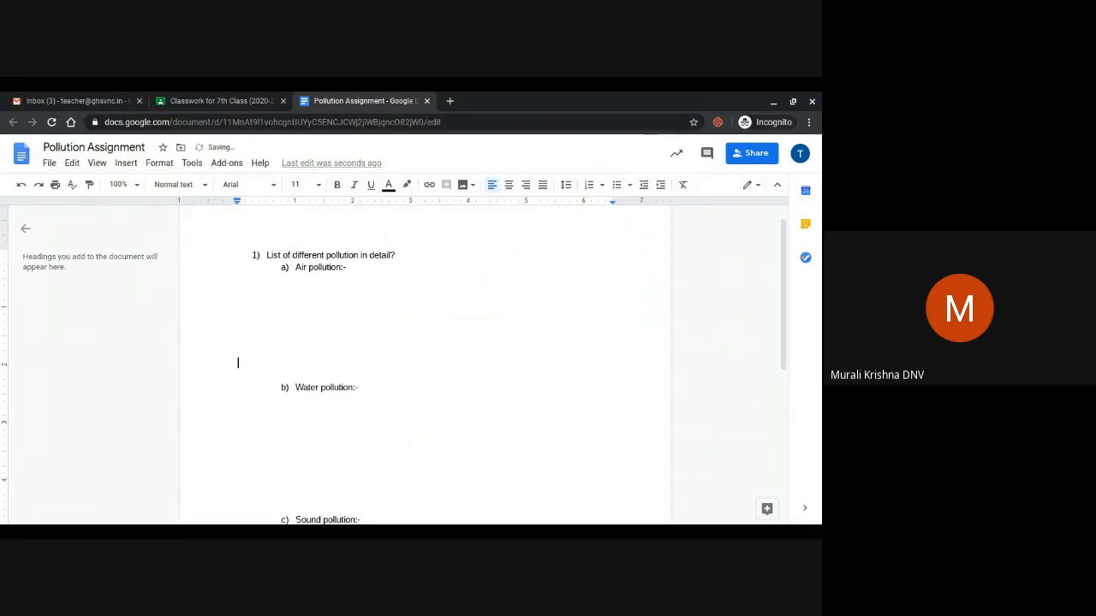
scroll(287, 411, "down", 1)
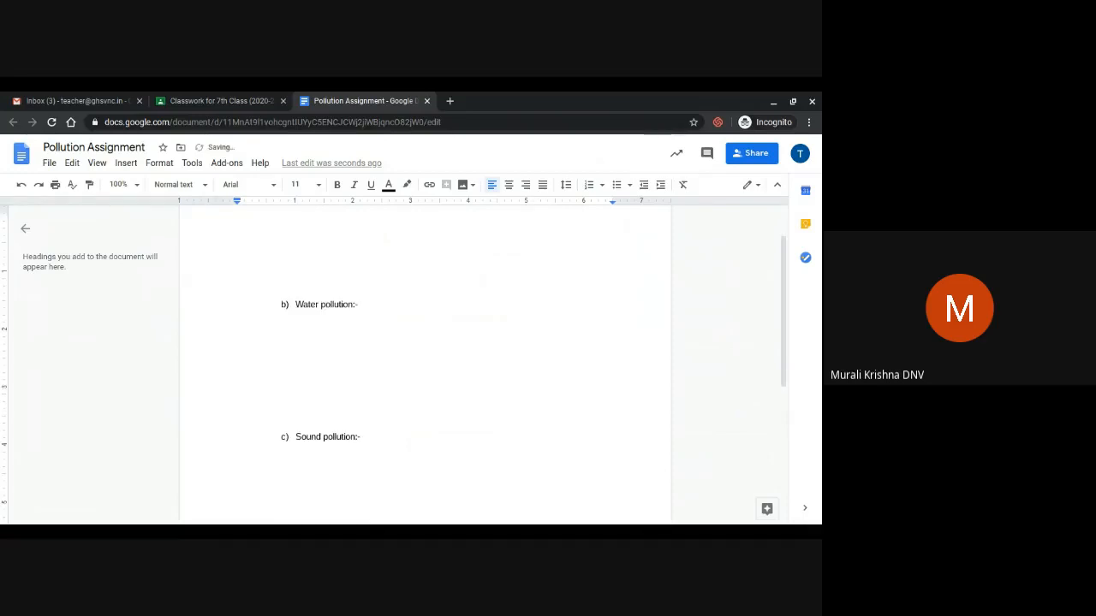
left_click(290, 407)
scroll(298, 400, "up", 2)
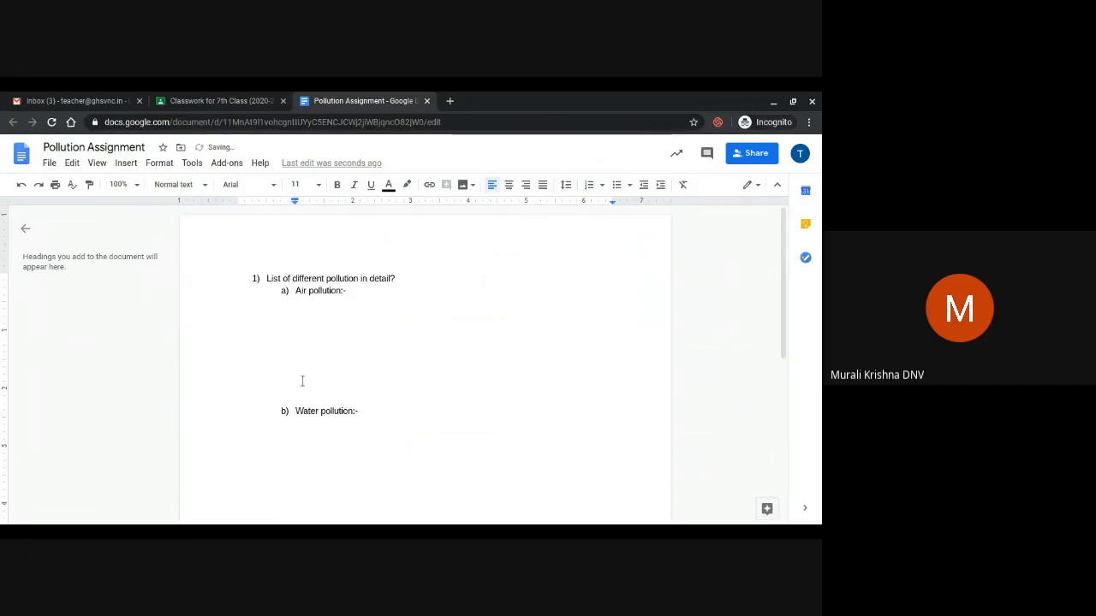
left_click(303, 381)
key("Return")
key("Return")
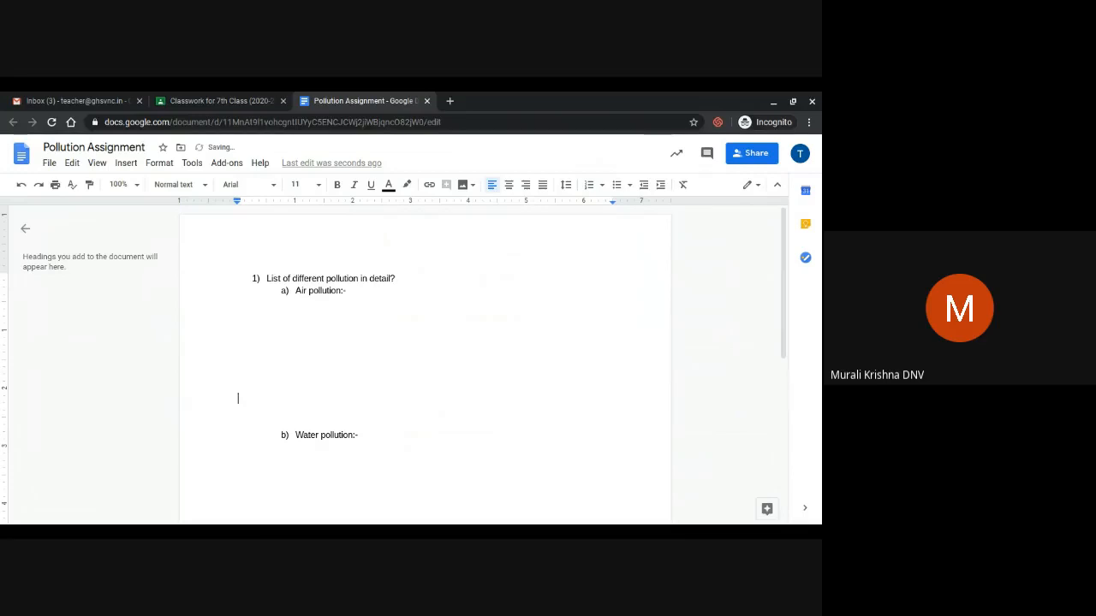
scroll(283, 423, "down", 2)
left_click(296, 437)
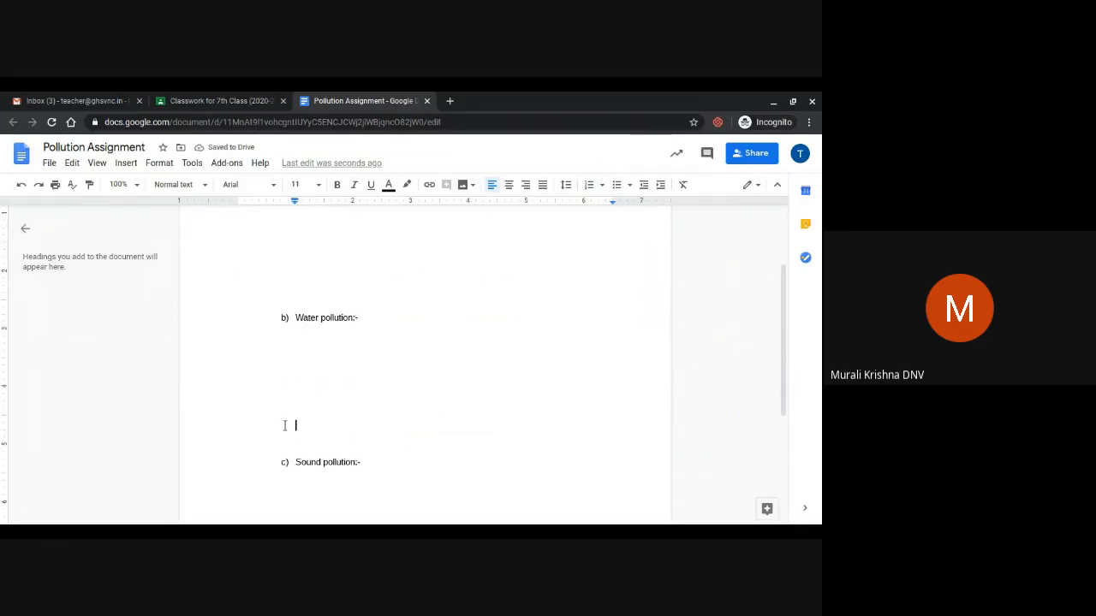
scroll(360, 394, "down", 3)
scroll(360, 395, "up", 3)
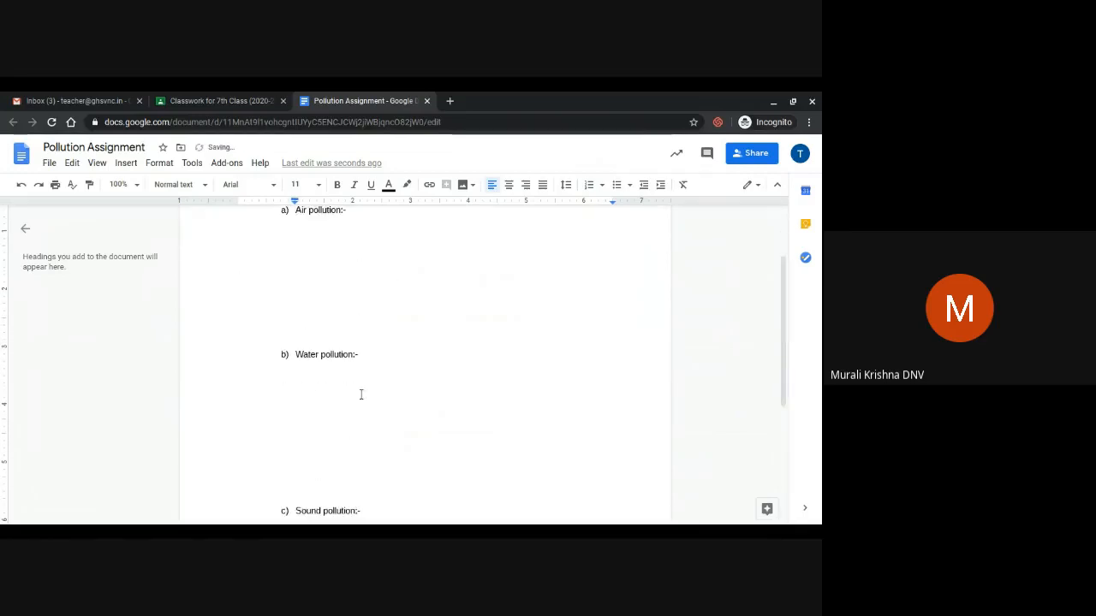
scroll(360, 394, "up", 1)
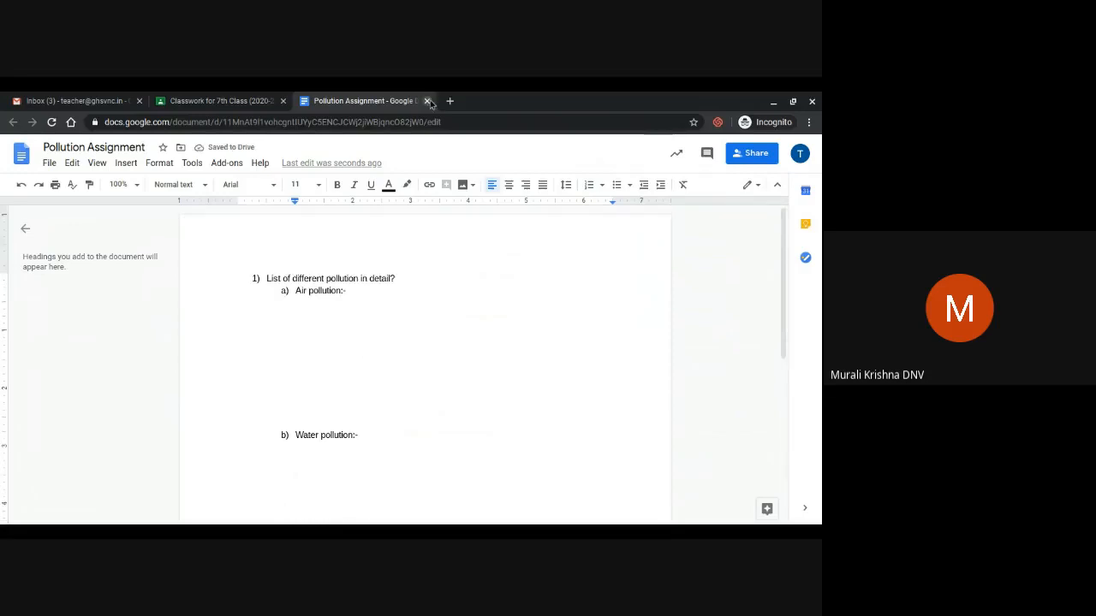
left_click(427, 101)
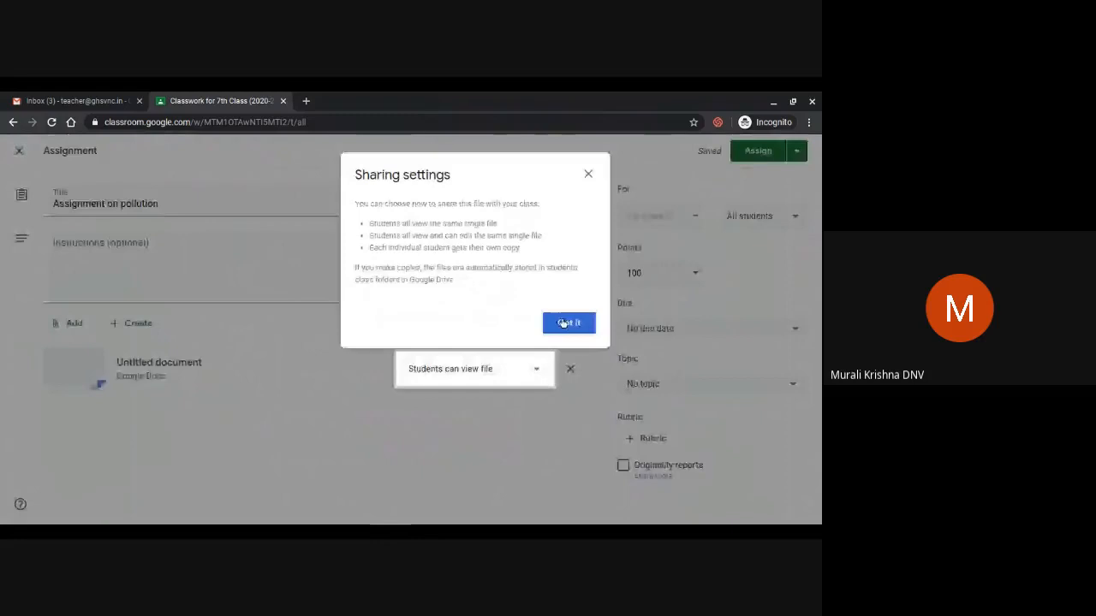
Set the attached Pollution Assignment document to 'Make a copy for each student'
left_click(564, 322)
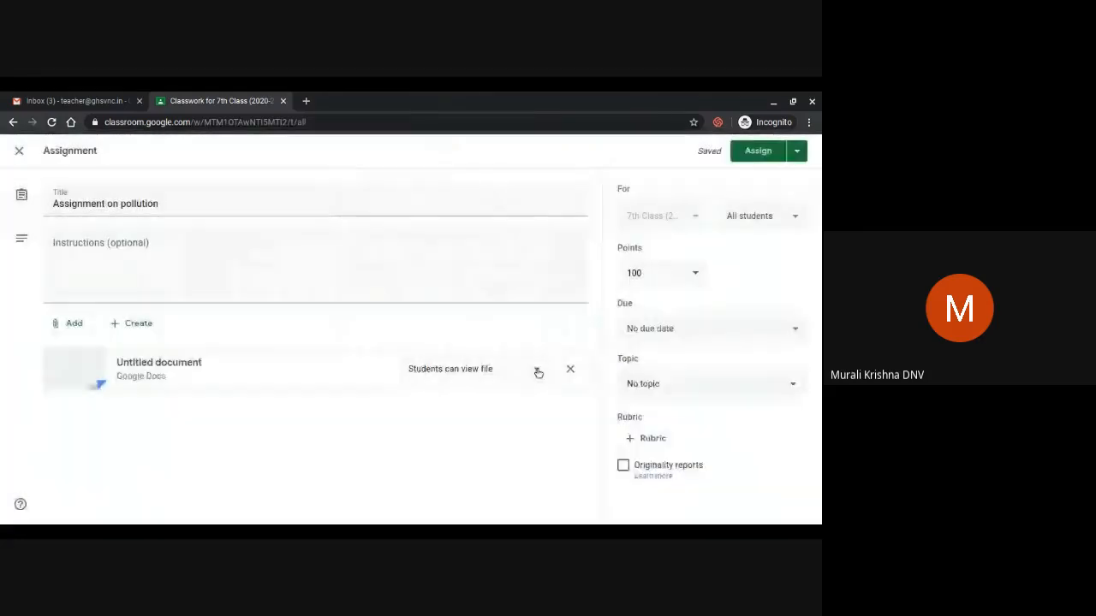
left_click(537, 373)
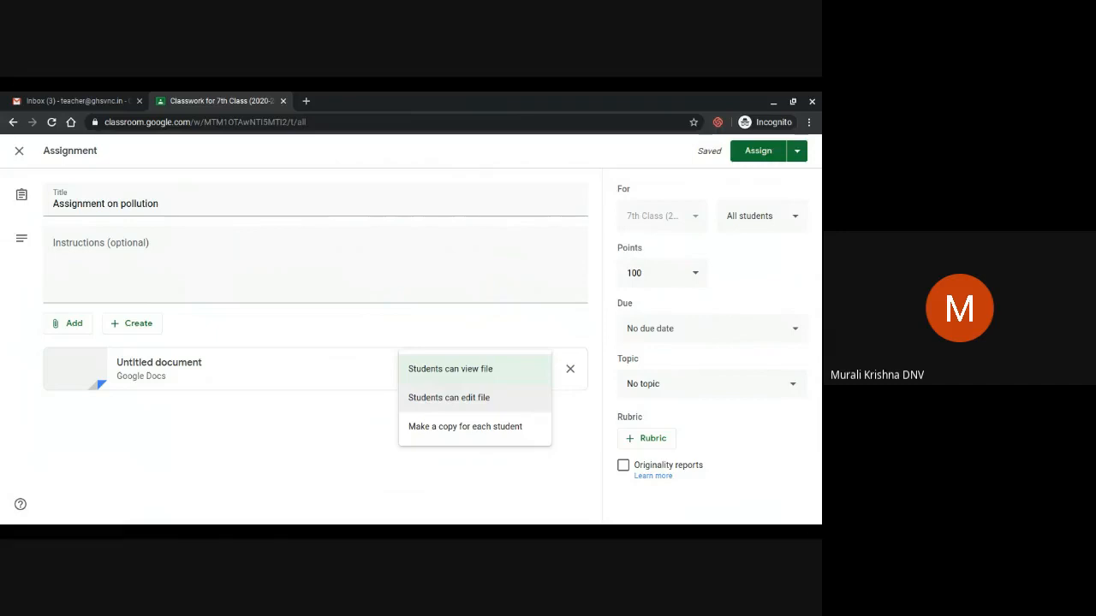
left_click(525, 426)
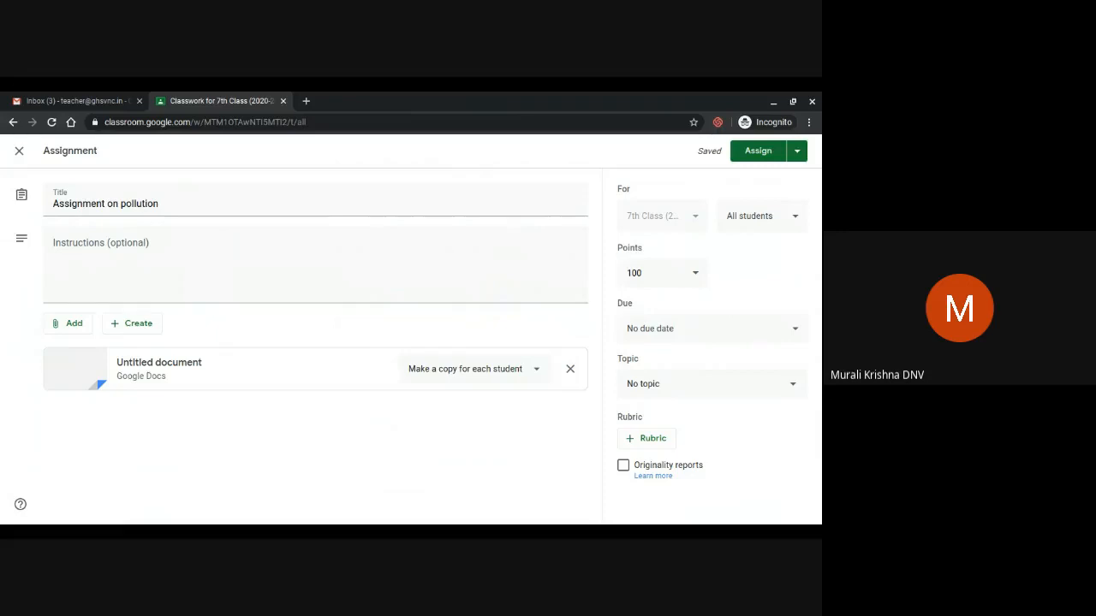
Keep all students assigned and change the points from 100 to Ungraded
left_click(775, 218)
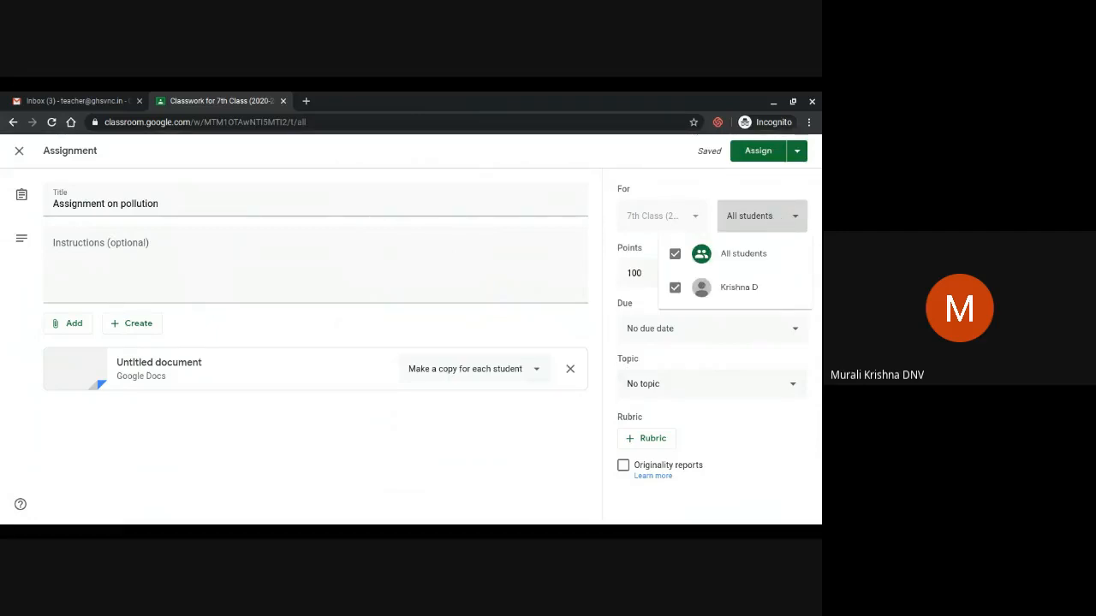
left_click(674, 253)
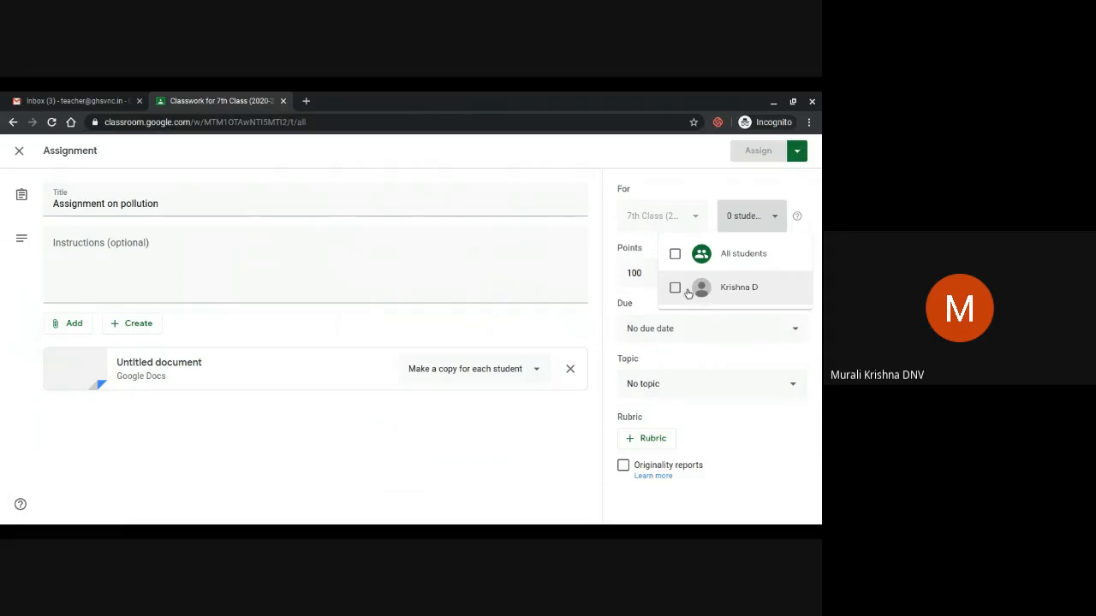
left_click(674, 265)
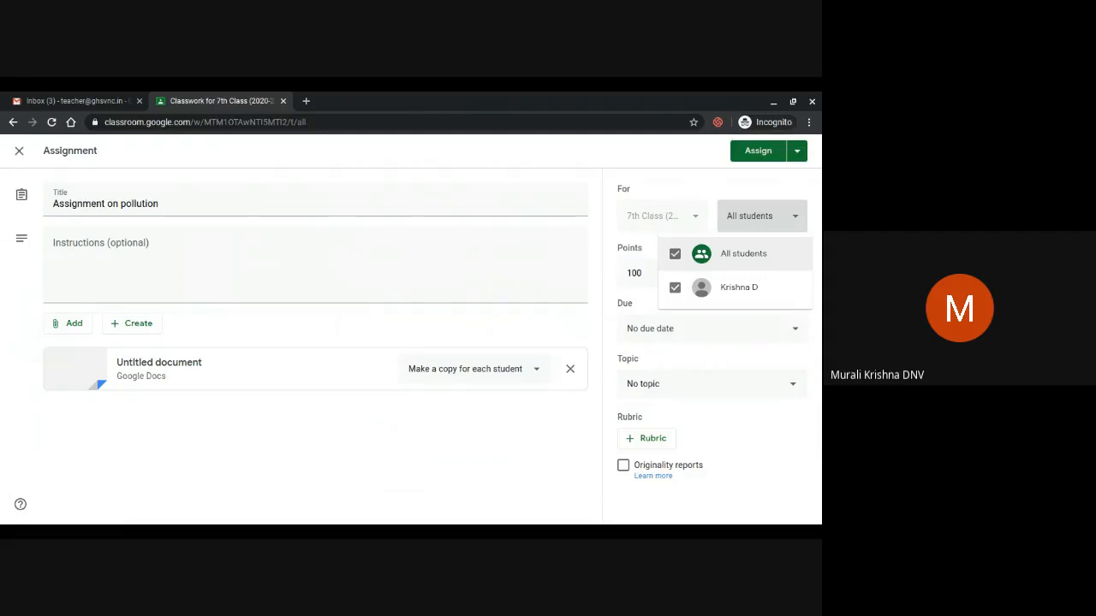
left_click(641, 274)
key("BackSpace")
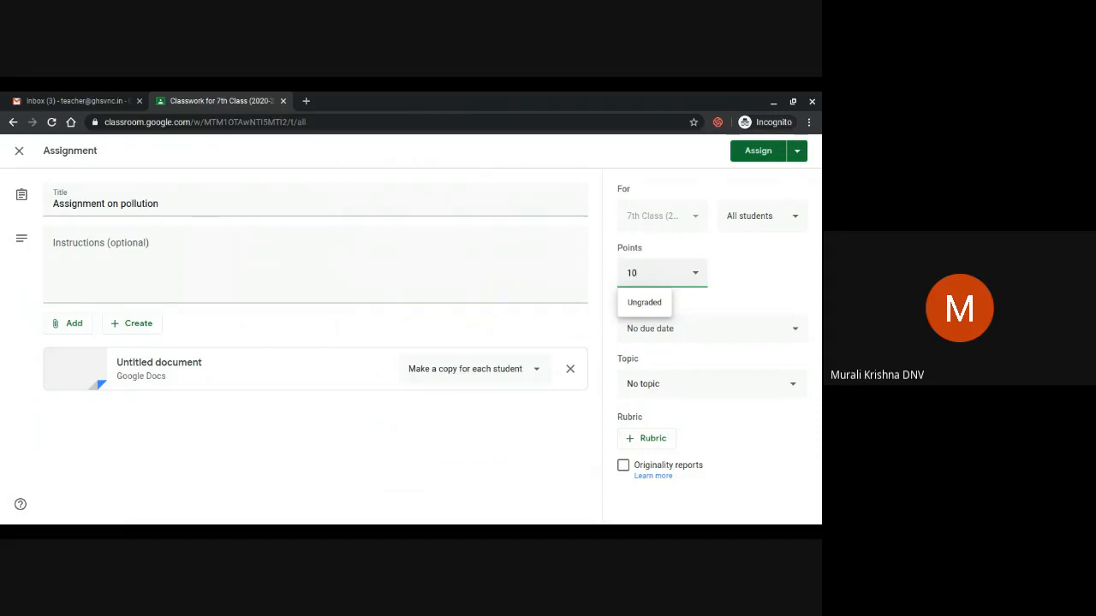
left_click(650, 303)
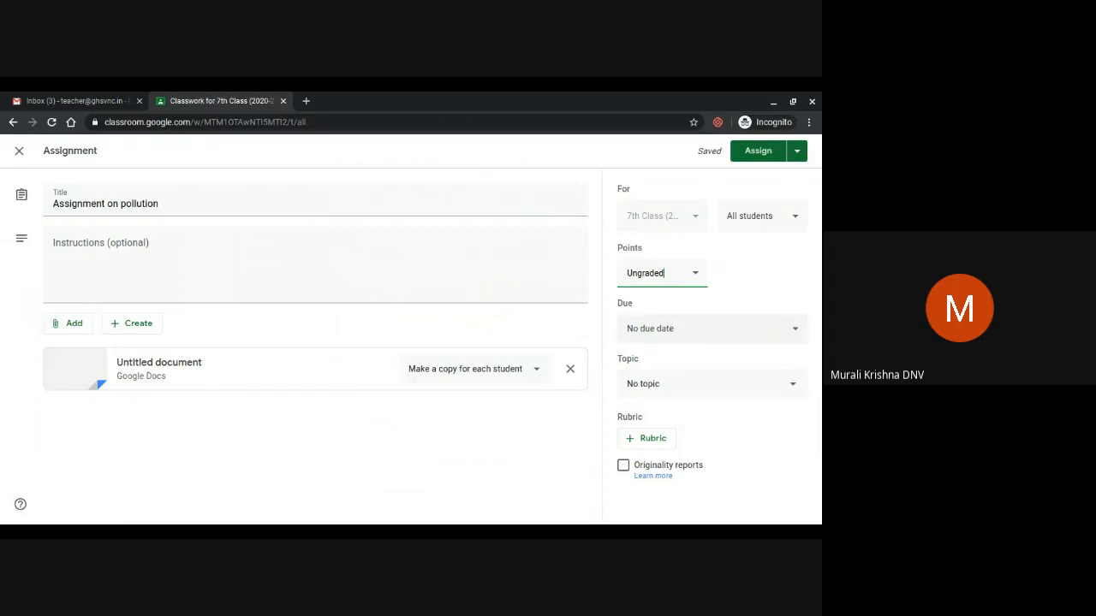
left_click(686, 329)
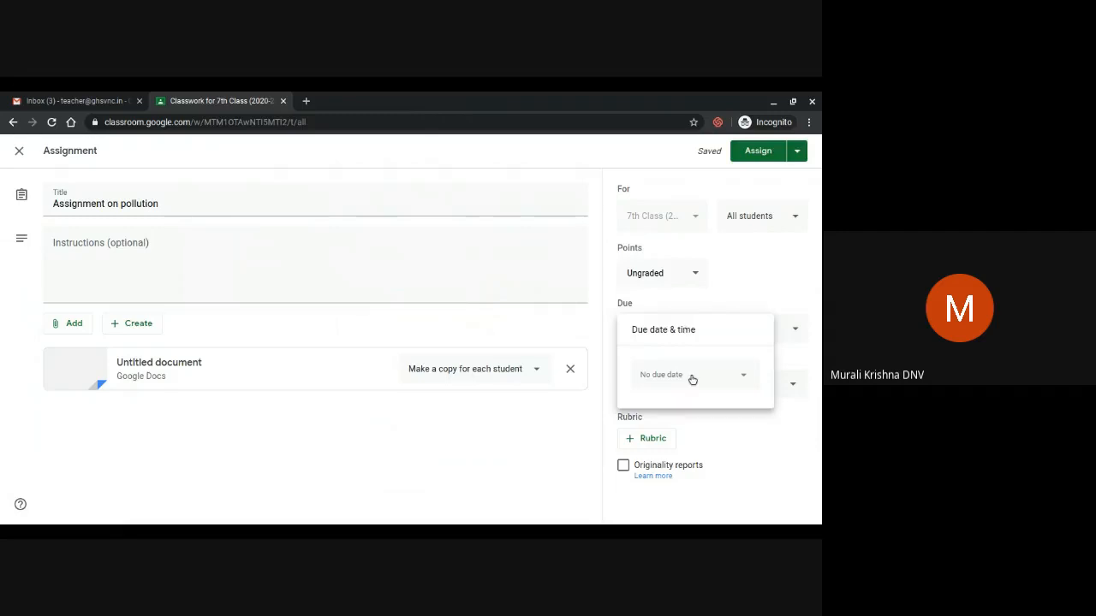
Set the due date to Tuesday, June 16 at 8:00 AM
left_click(732, 373)
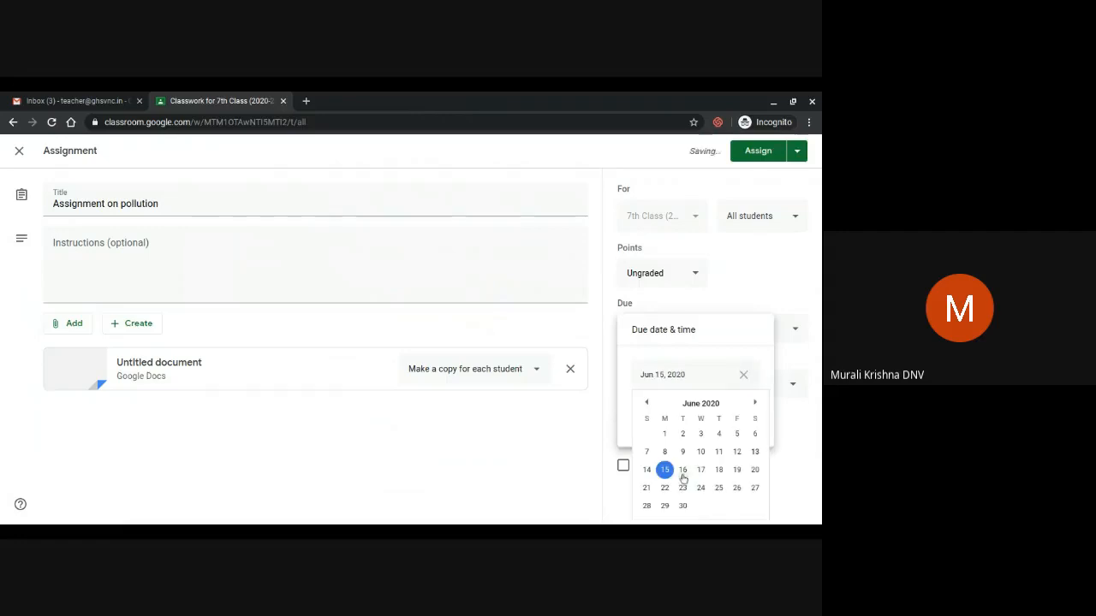
left_click(684, 475)
left_click(675, 416)
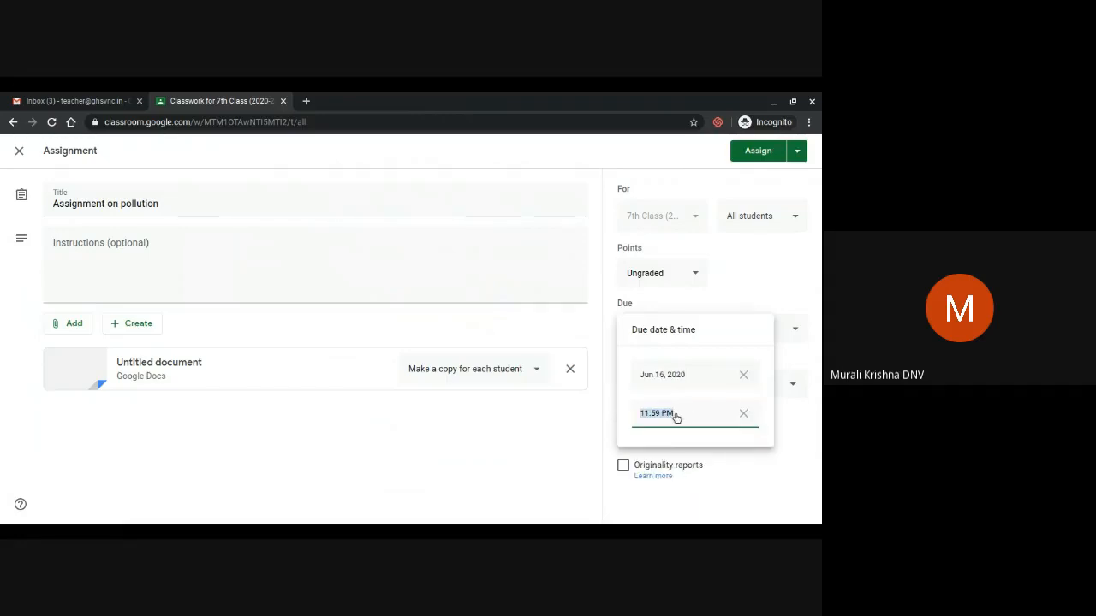
key("BackSpace")
type("08:00Am")
left_click(765, 294)
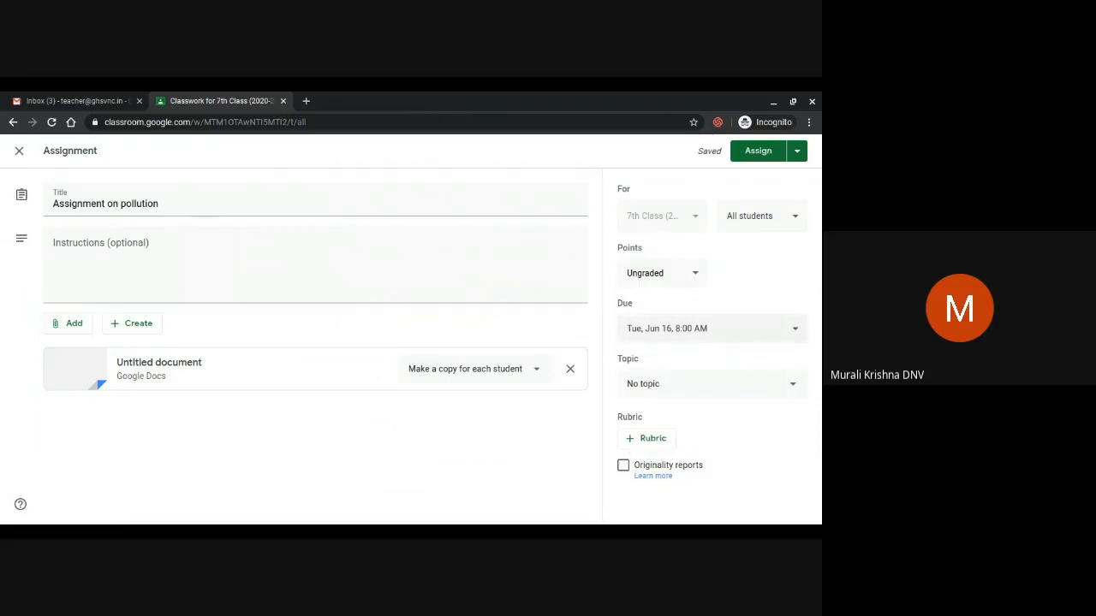
left_click(717, 393)
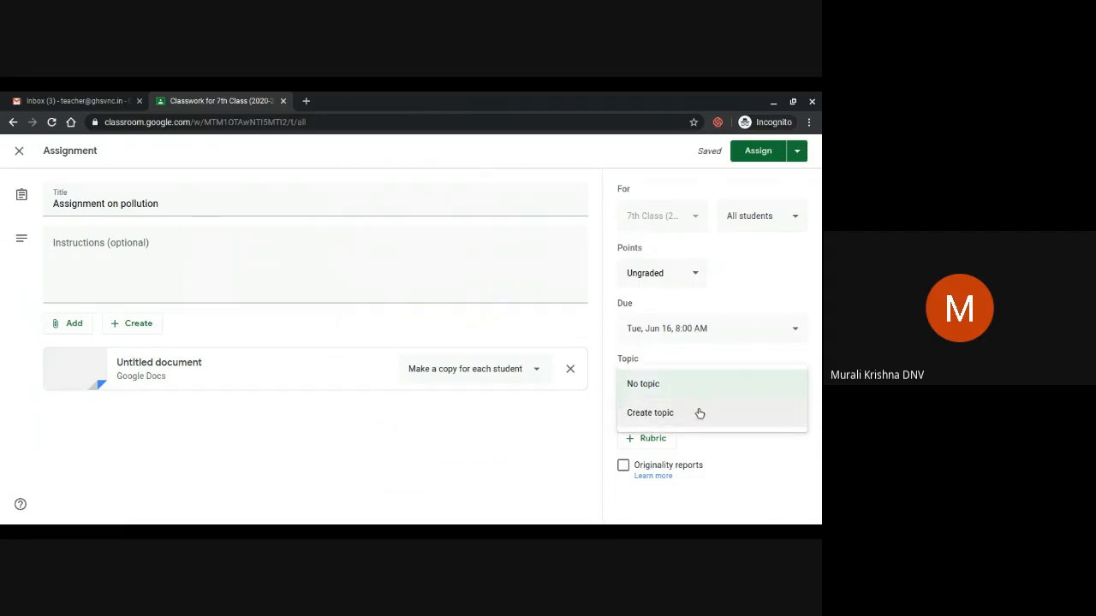
File the assignment under a new 'Pollution' topic and enable originality reports
left_click(699, 414)
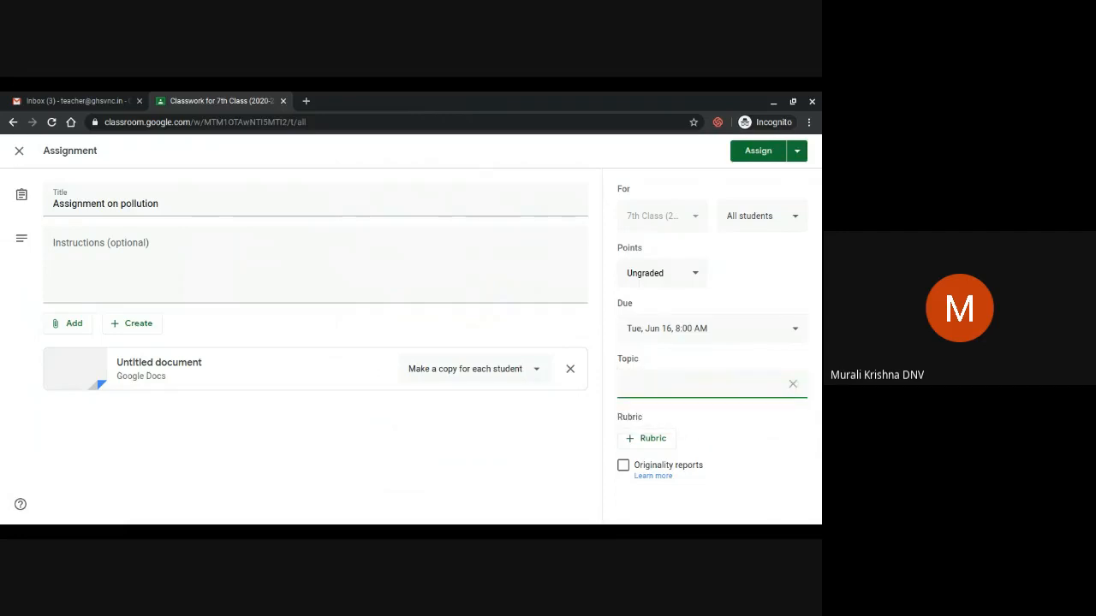
type("Pollution")
left_click(623, 467)
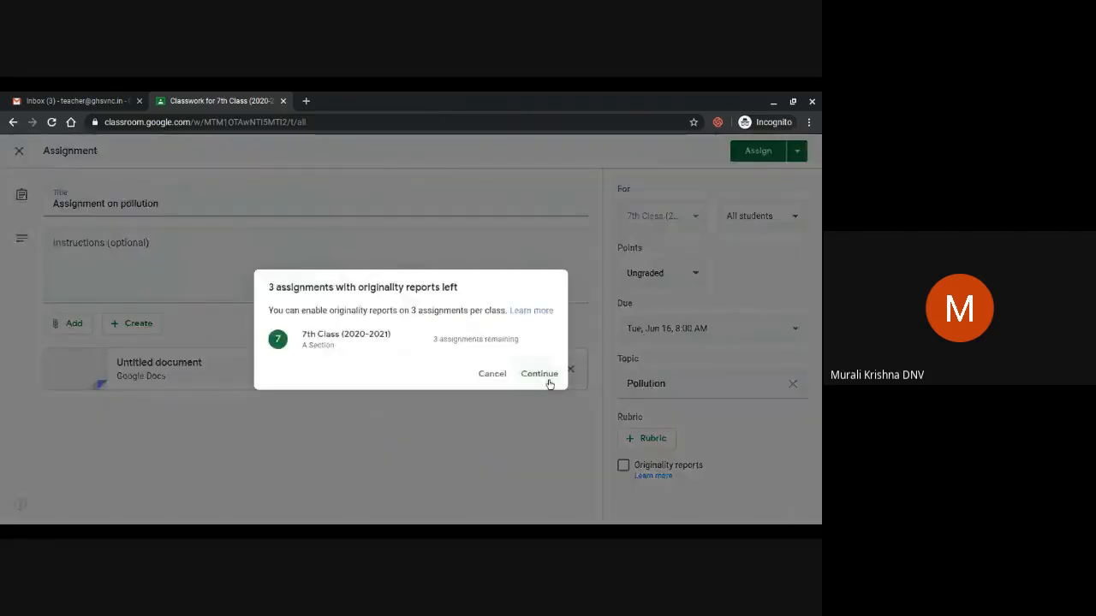
left_click(541, 373)
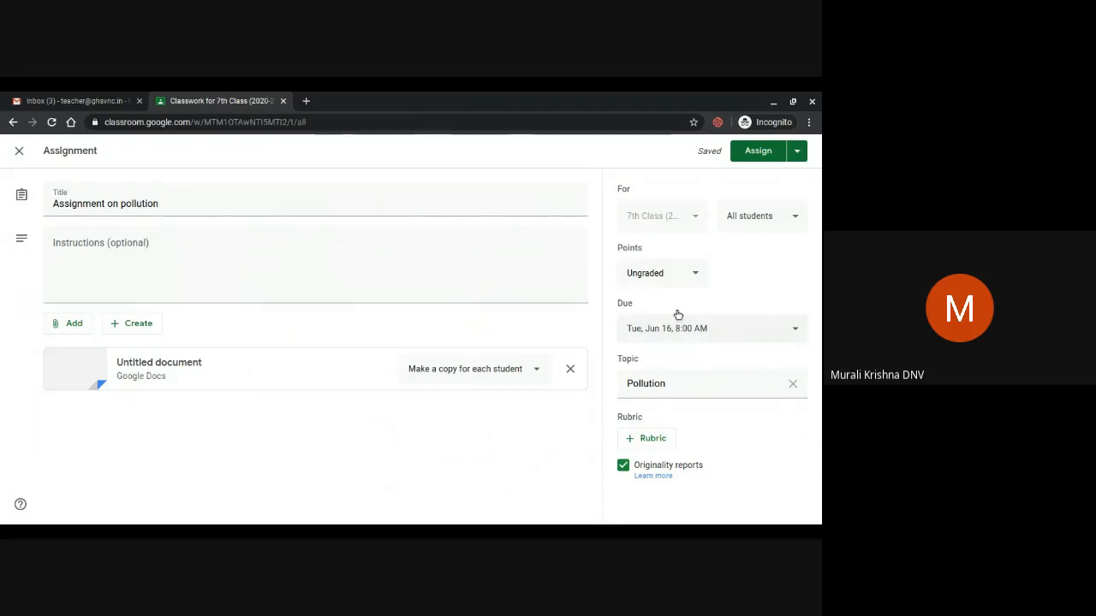
left_click(796, 163)
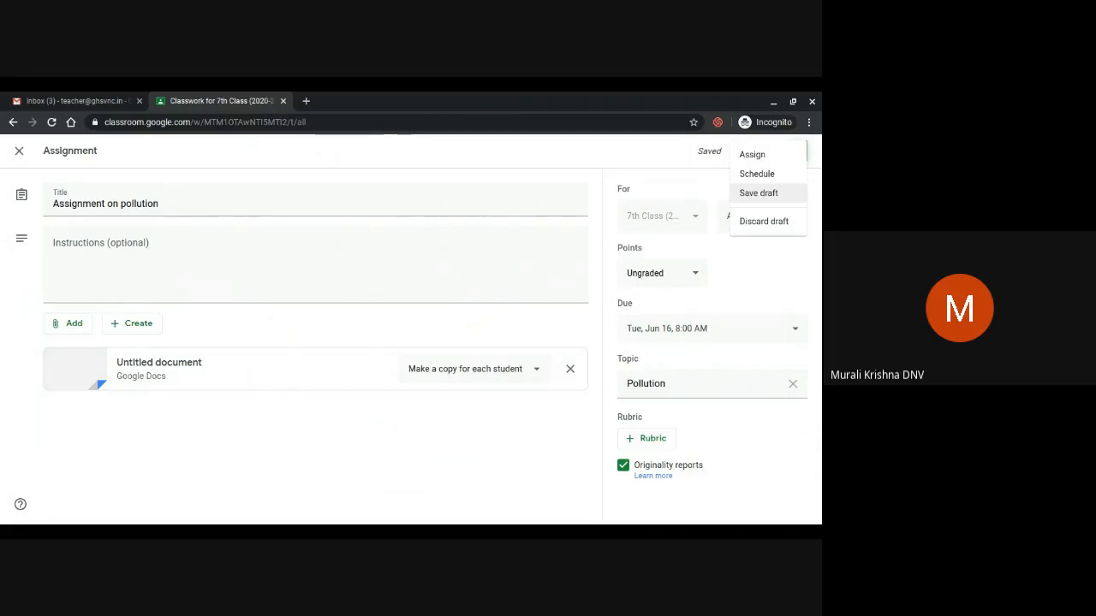
Save the pollution assignment as a draft and expand its card in Classwork
left_click(785, 202)
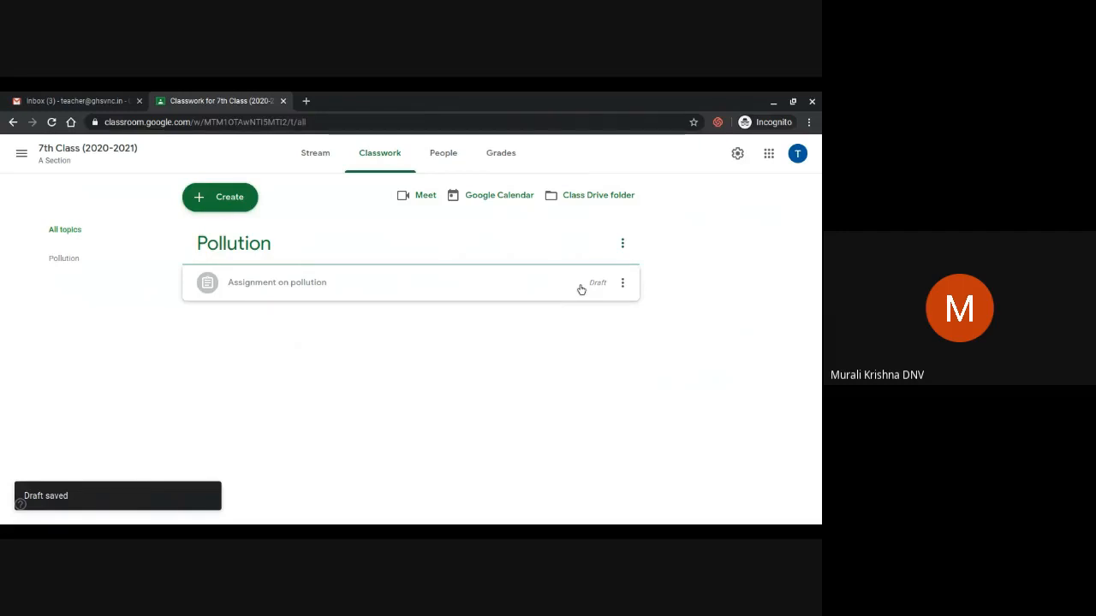
left_click(581, 289)
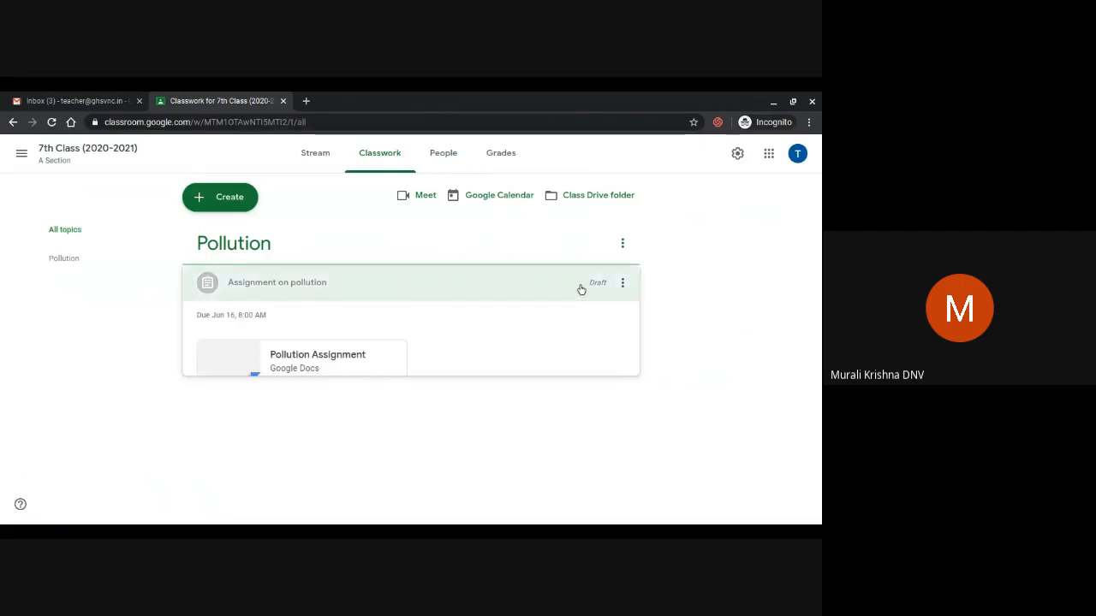
left_click(279, 286)
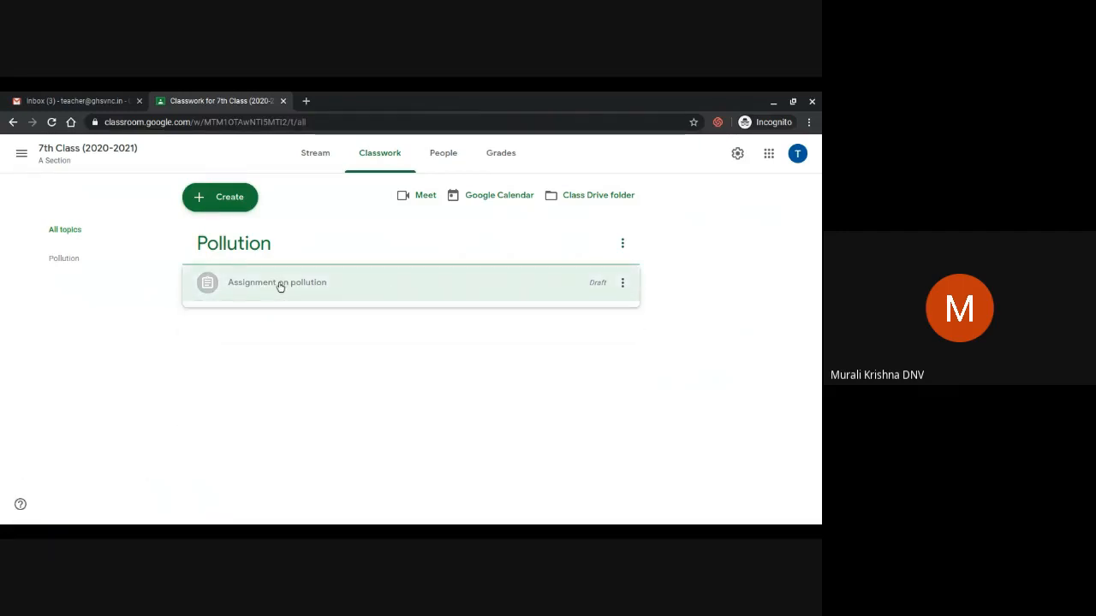
Reopen the draft assignment in the editor and dismiss the materials tip
left_click(279, 286)
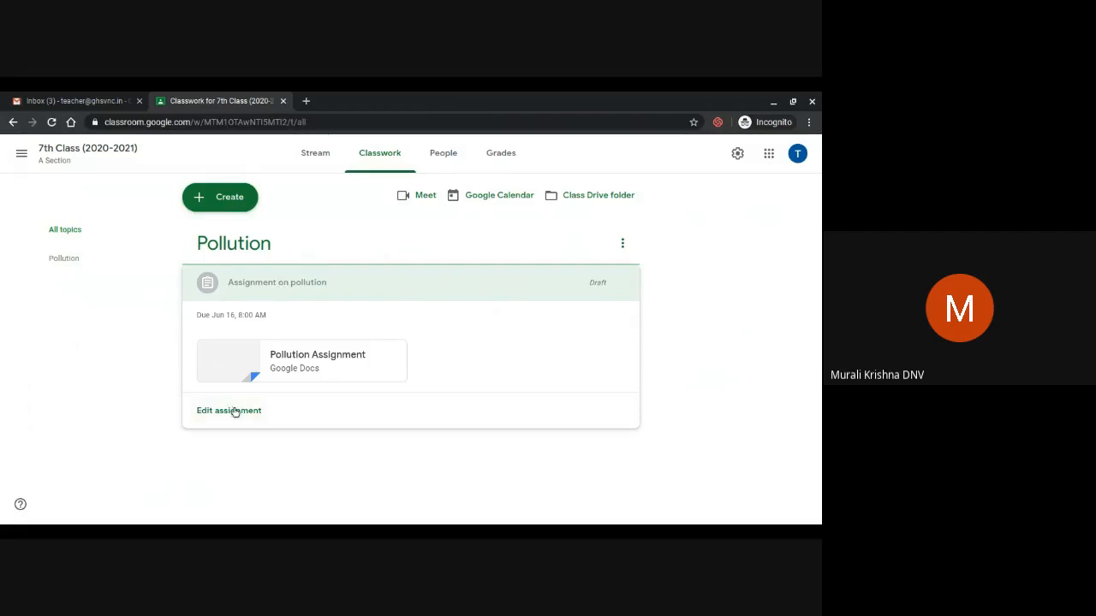
left_click(228, 411)
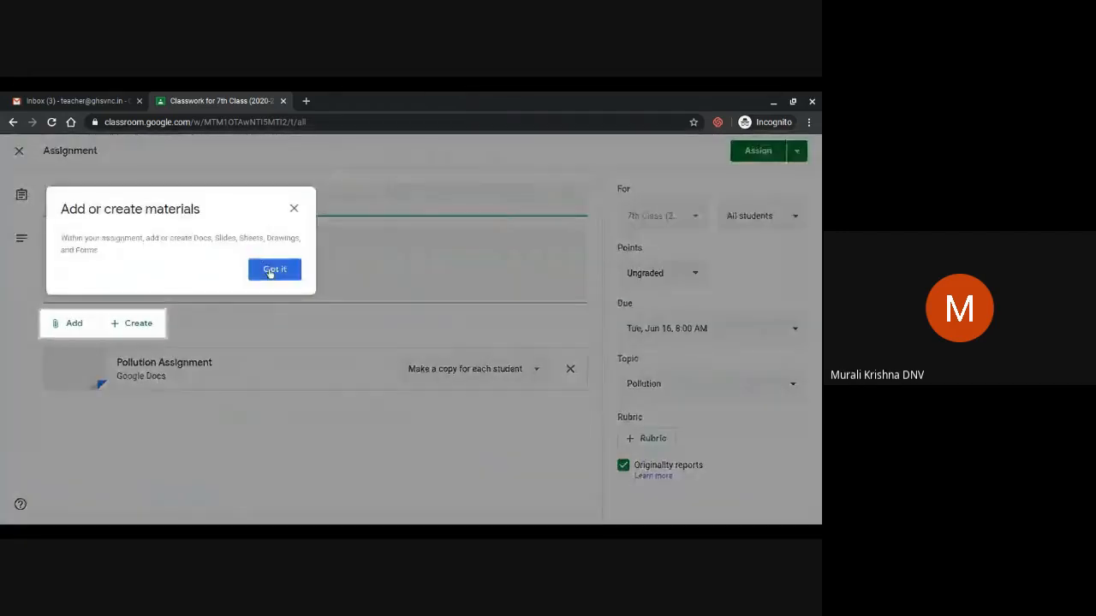
left_click(271, 271)
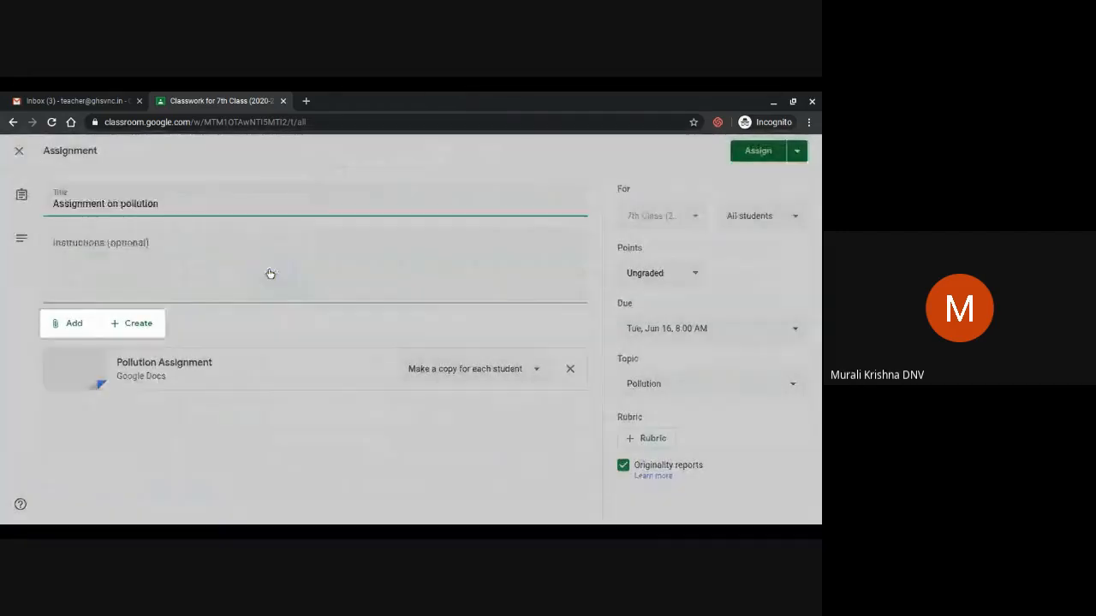
left_click(796, 154)
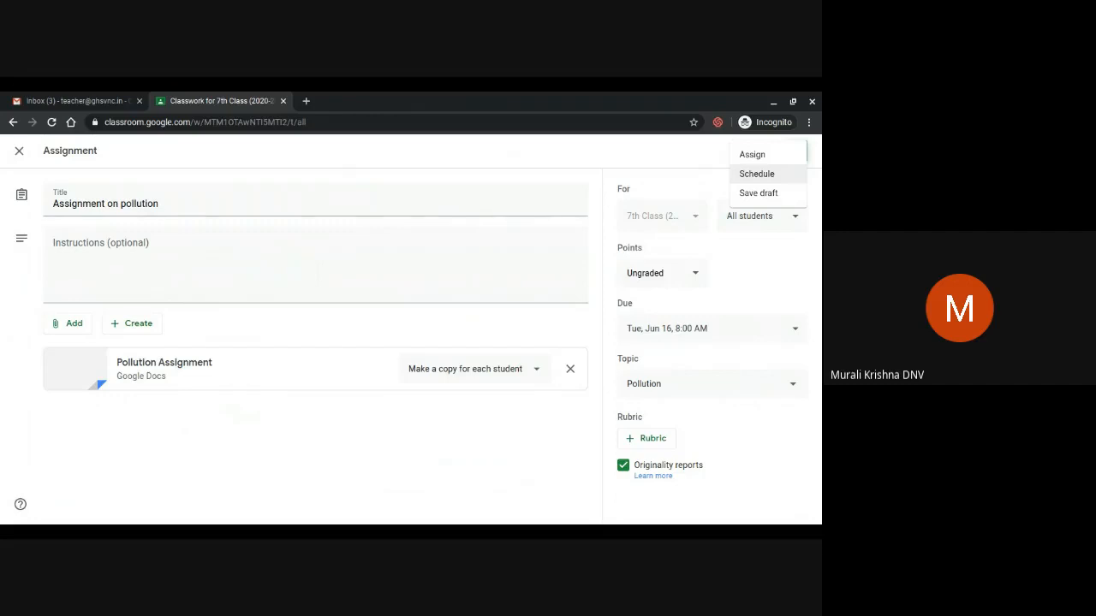
left_click(770, 176)
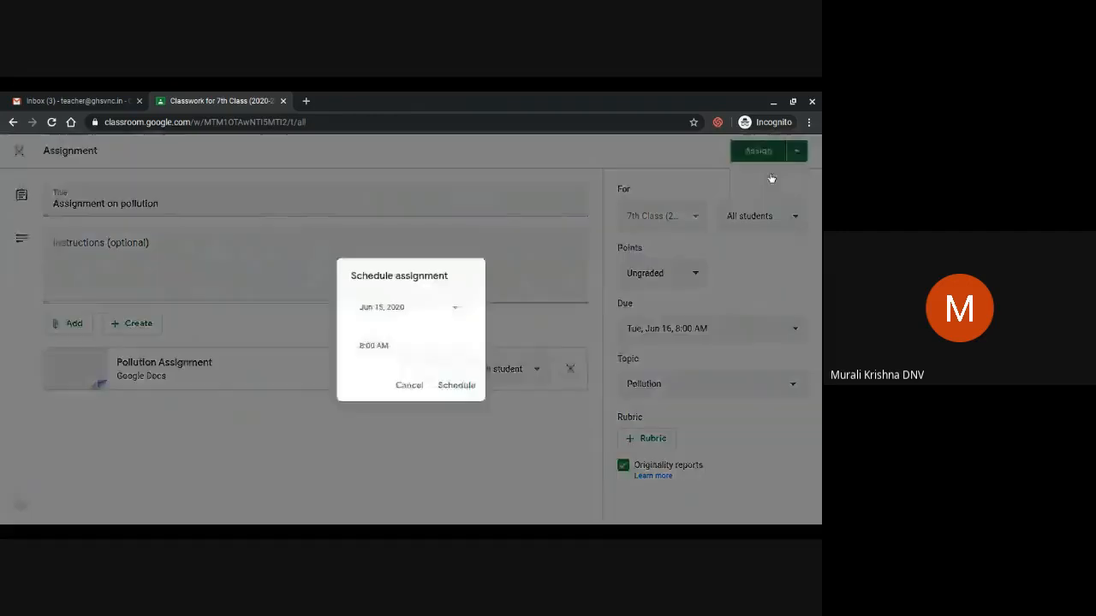
left_click(458, 311)
left_click(401, 403)
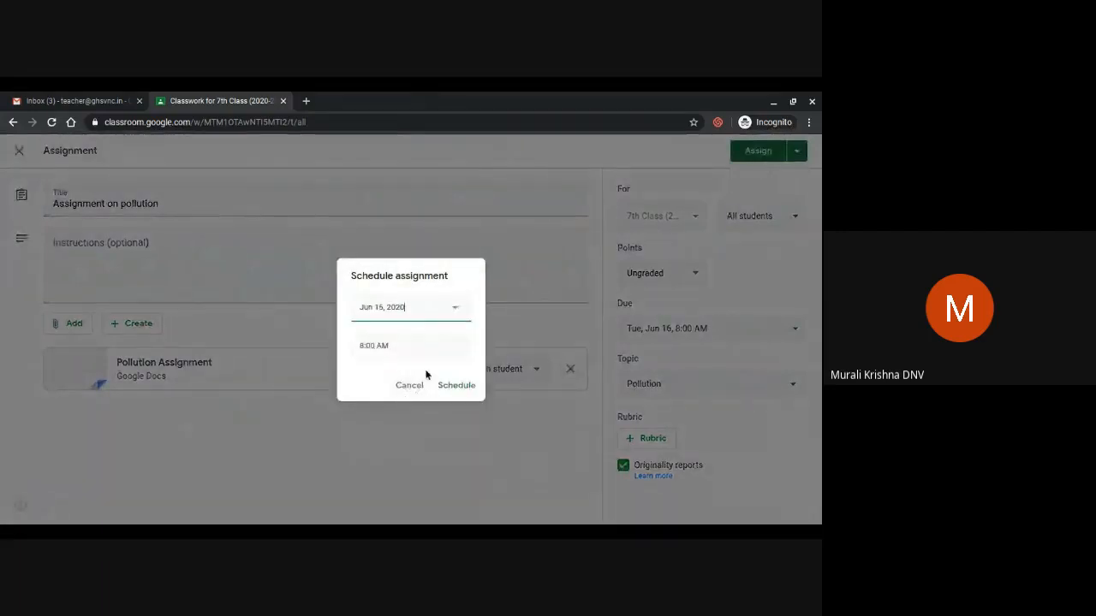
left_click(413, 351)
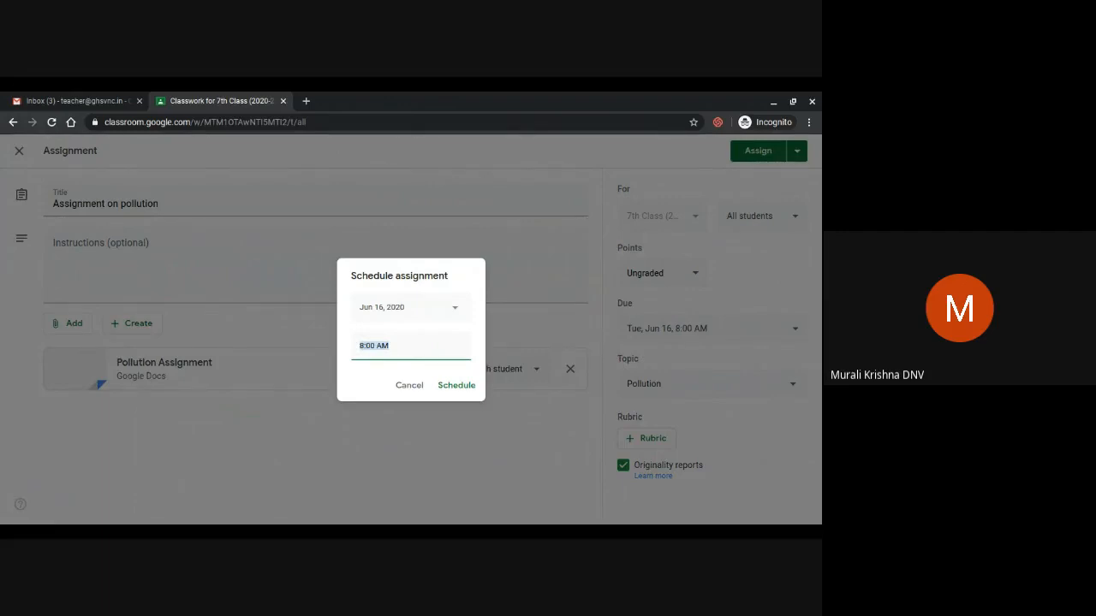
left_click(410, 384)
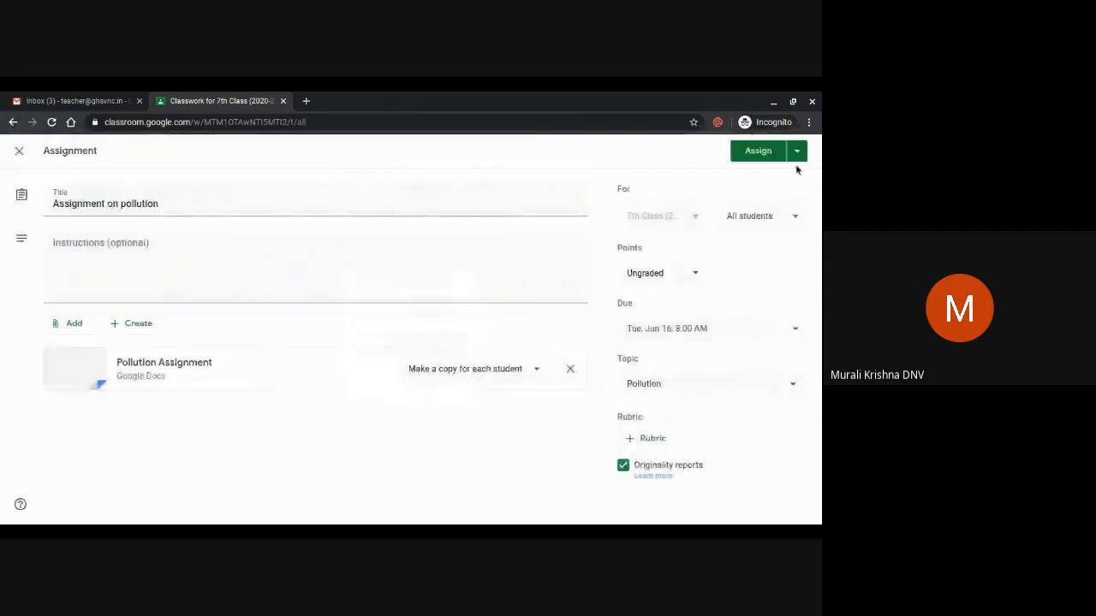
Assign 'Assignment on pollution' to the class now and confirm posting it
left_click(797, 152)
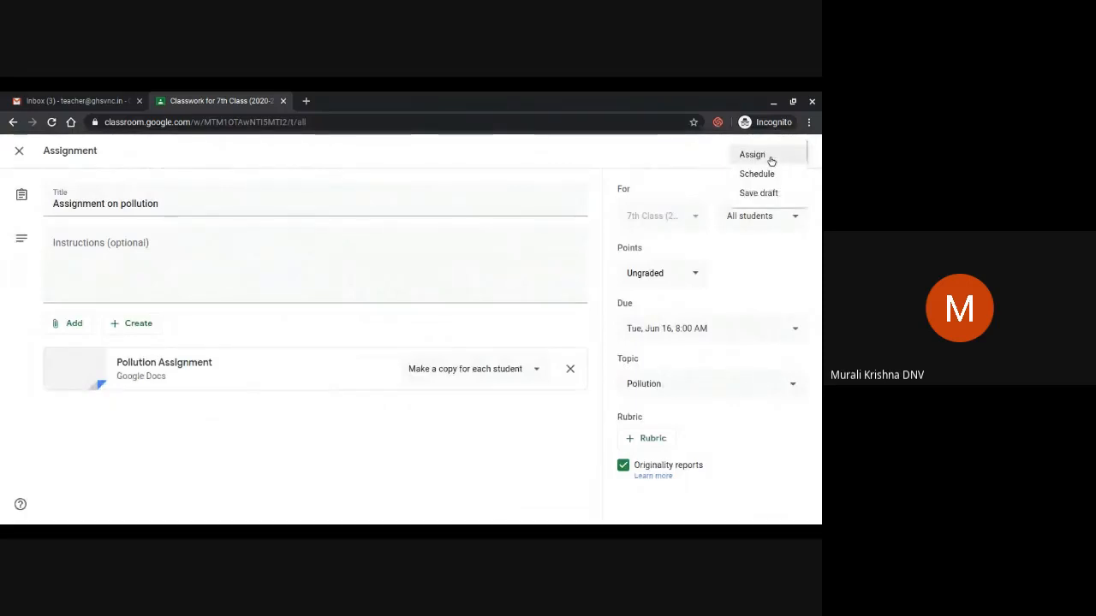
left_click(770, 160)
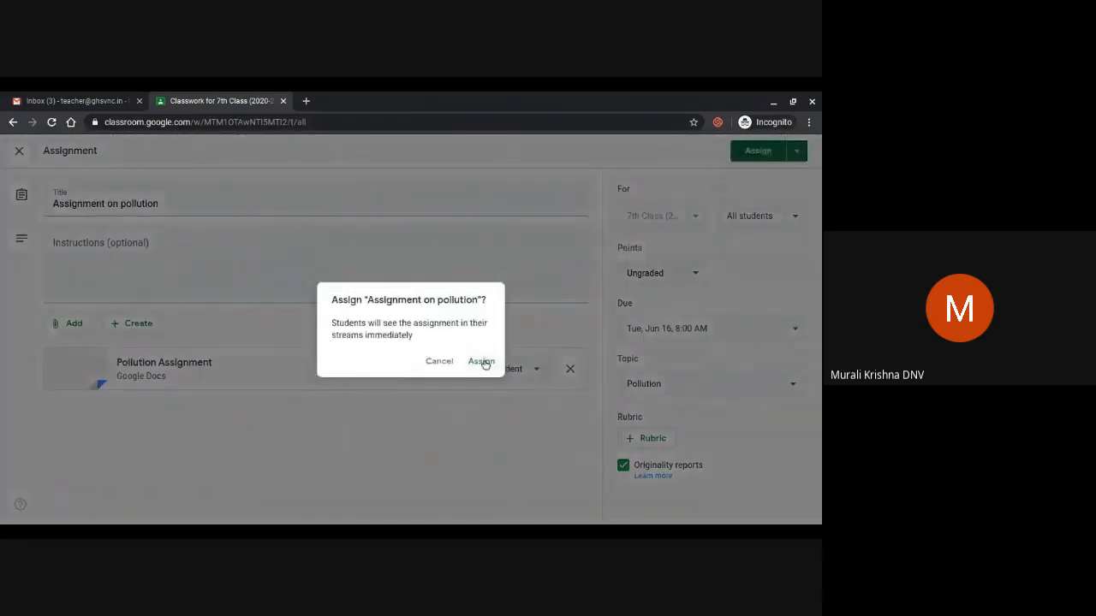
left_click(482, 362)
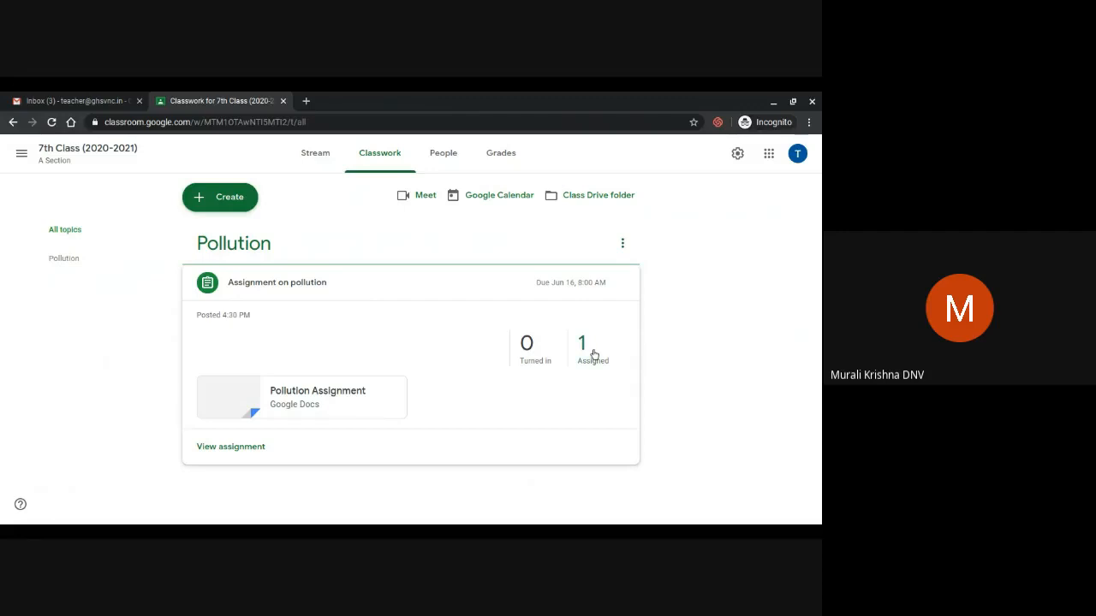
Expand the 'Assignment on pollution' card under Pollution and view its student work
left_click(622, 247)
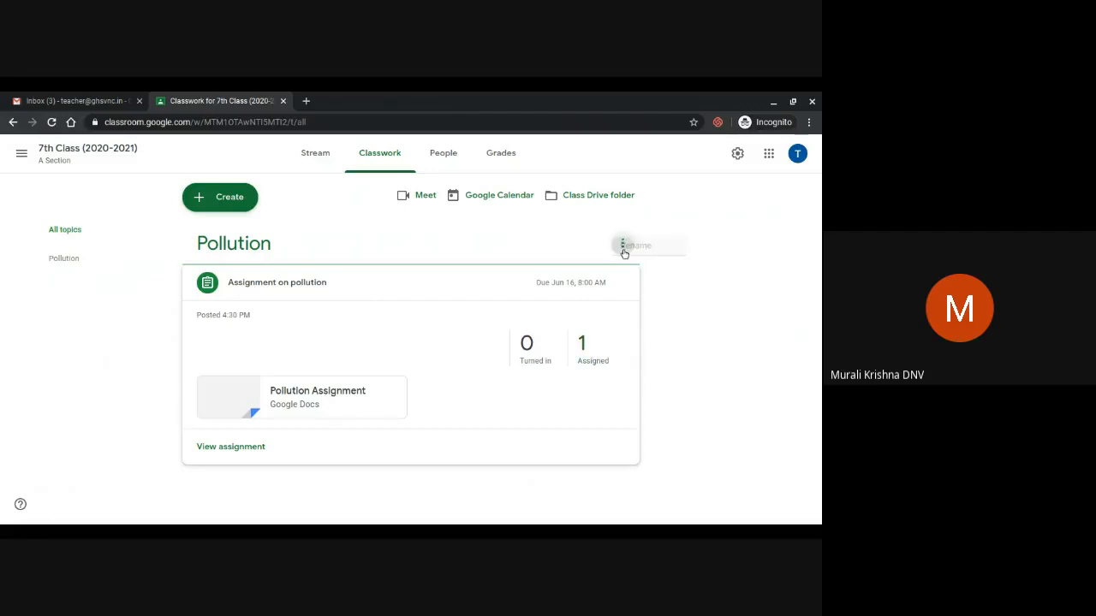
left_click(484, 281)
left_click(485, 281)
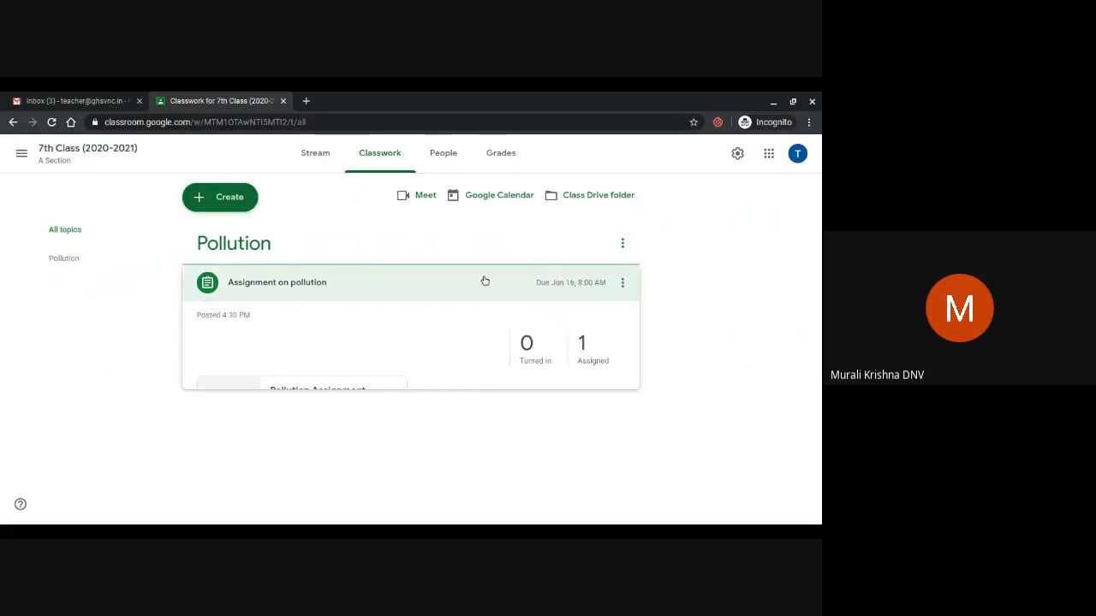
left_click(224, 448)
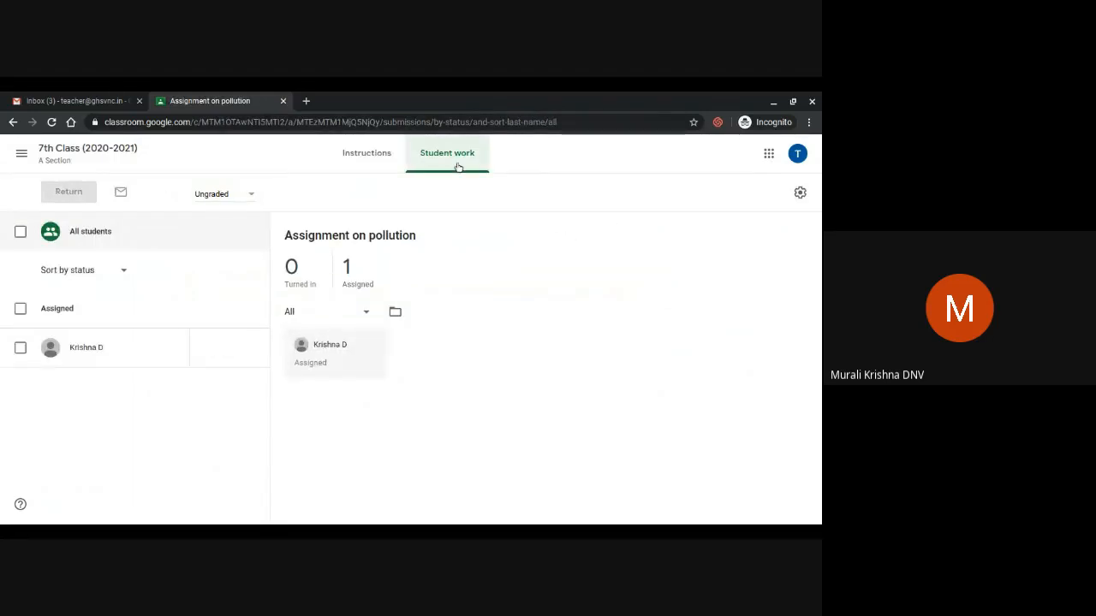
Review the grade export options, then reopen the assignment for editing from Instructions
left_click(801, 196)
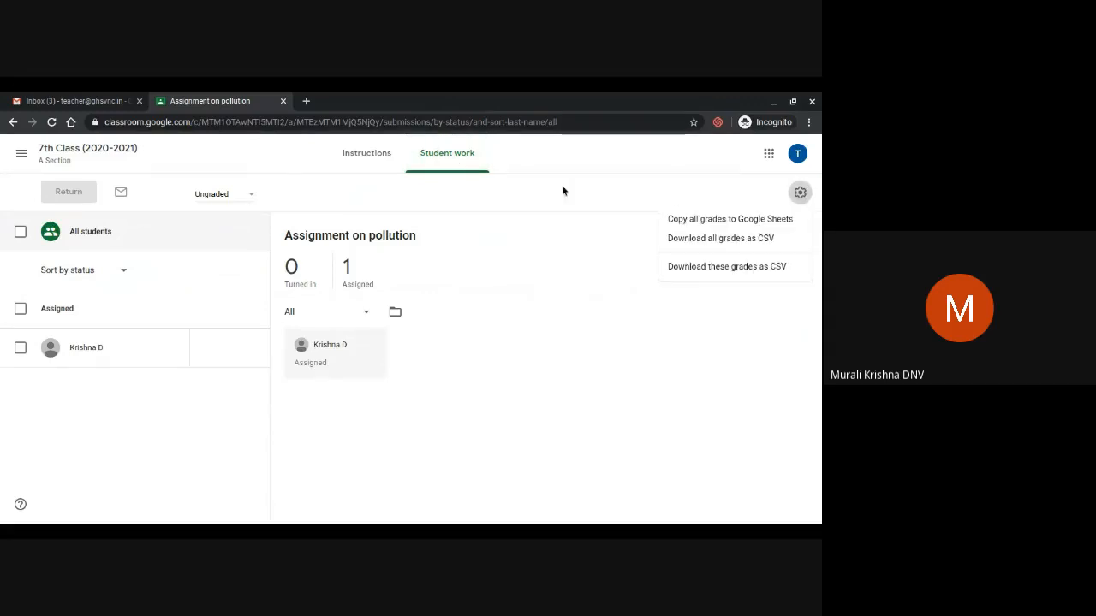
left_click(371, 154)
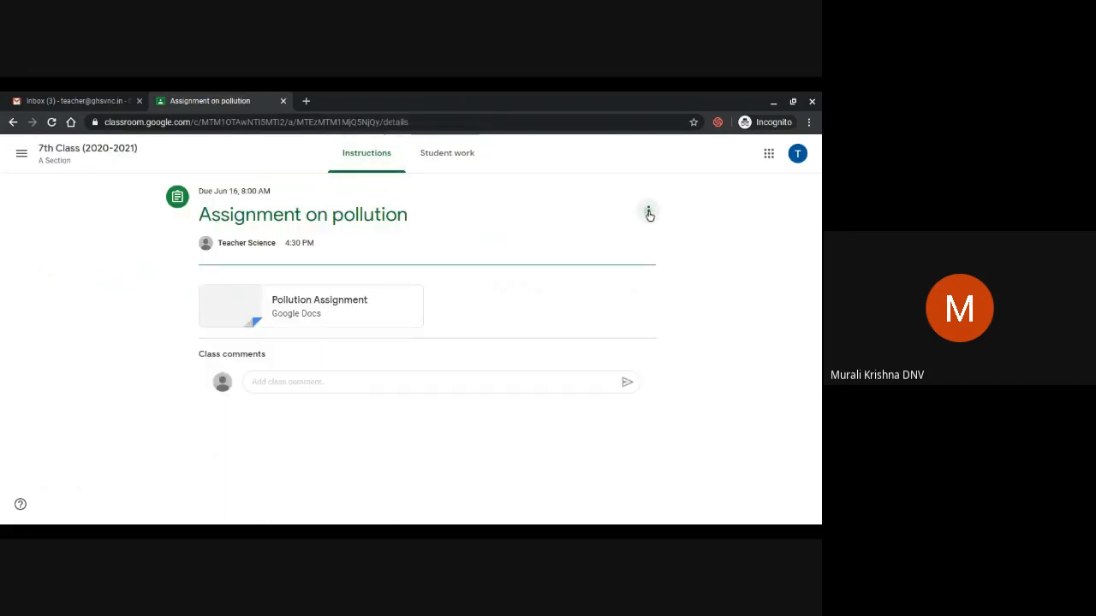
left_click(649, 212)
left_click(623, 237)
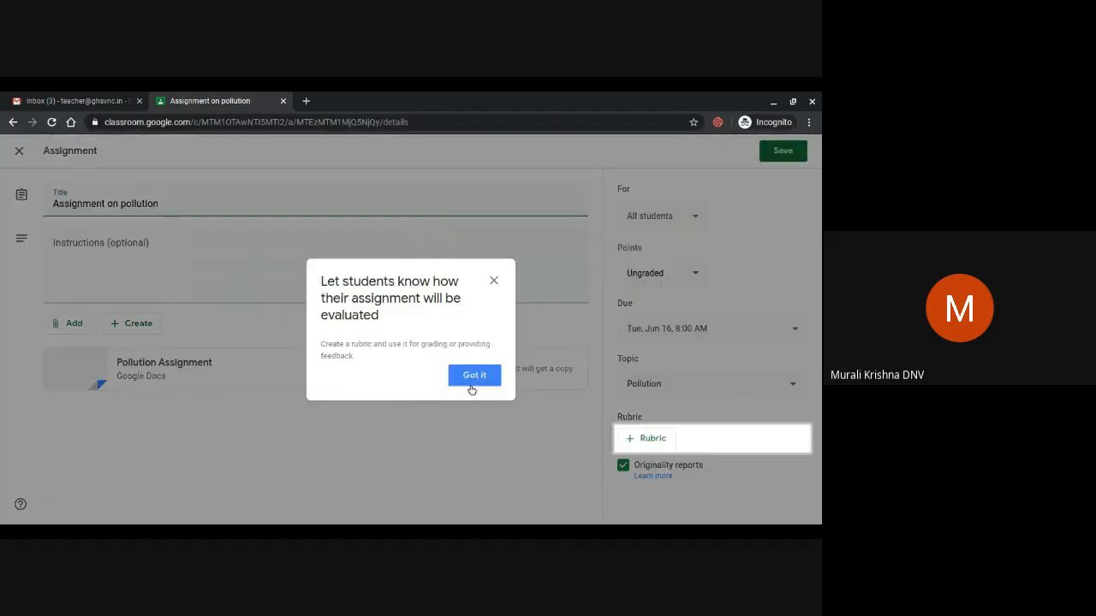
Dismiss the rubric tip and check which students the assignment is for
left_click(471, 384)
left_click(694, 217)
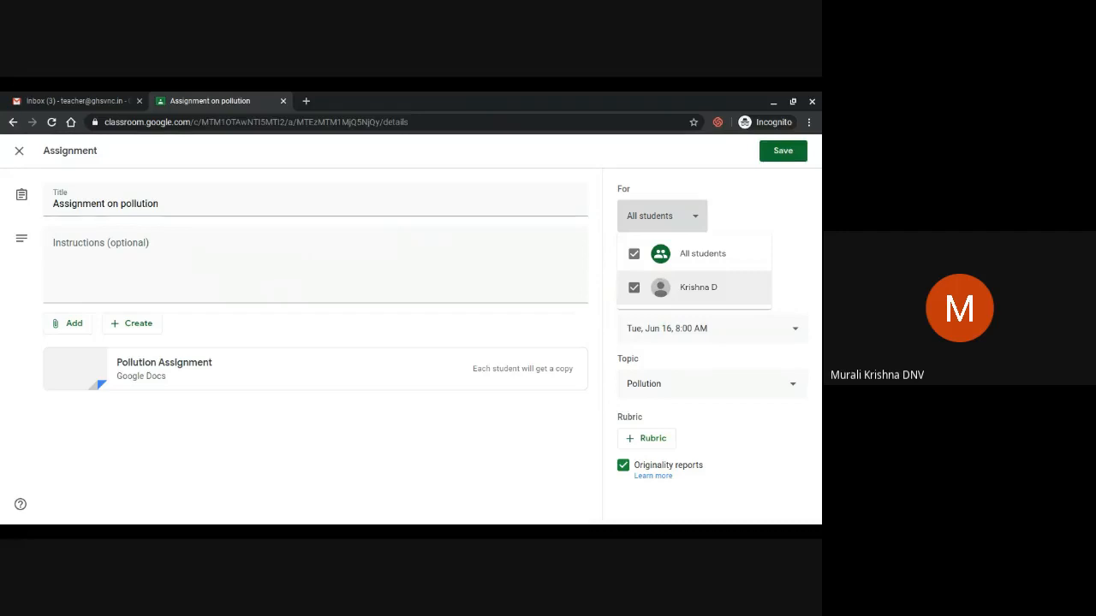
left_click(782, 159)
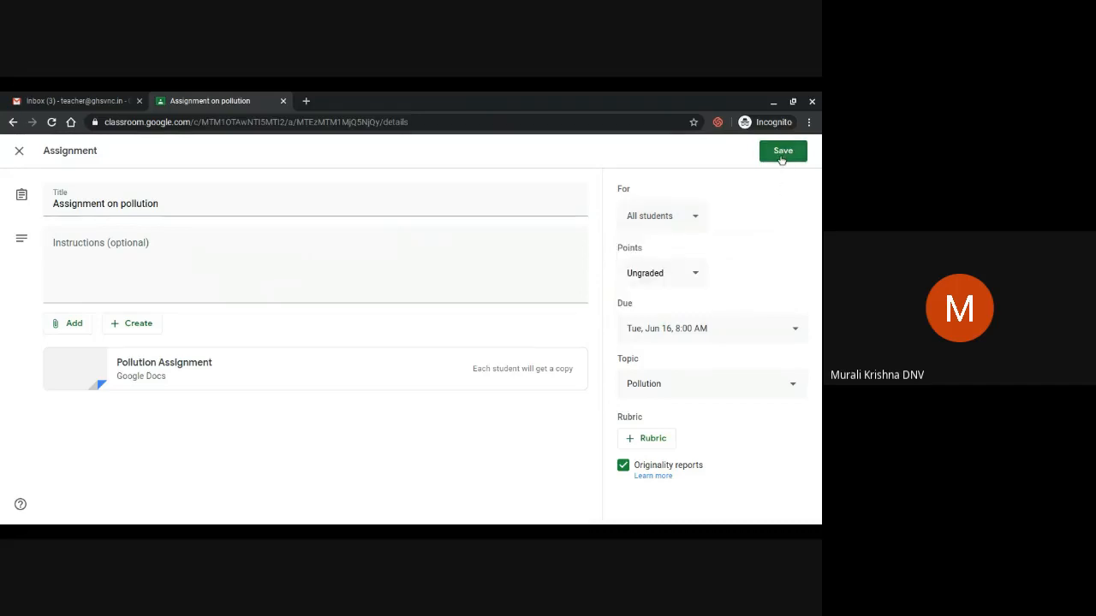
Change the points from Ungraded to 100, save the update, and return to 7th Class Classwork
left_click(675, 274)
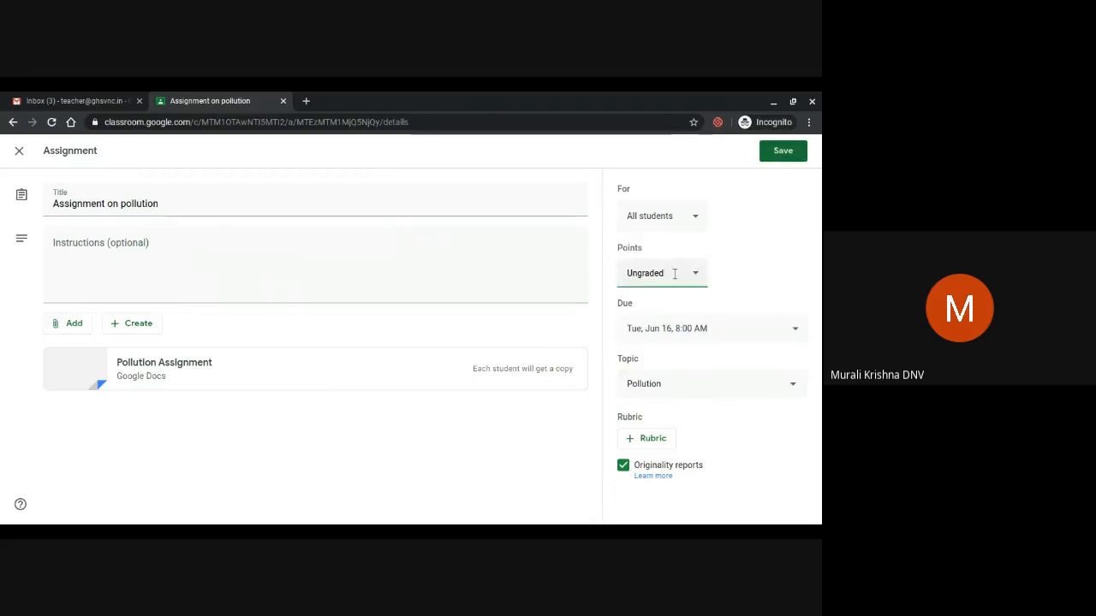
key("BackSpace")
key("BackSpace")
key("BackSpace")
key("BackSpace")
key("BackSpace")
key("BackSpace")
key("BackSpace")
key("BackSpace")
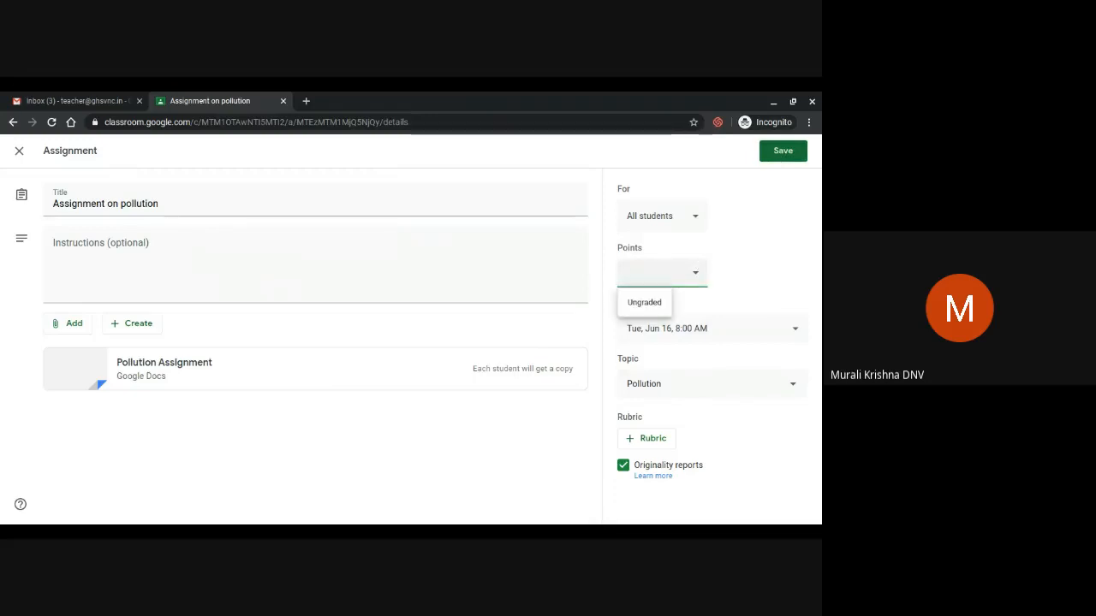
type("100")
left_click(780, 242)
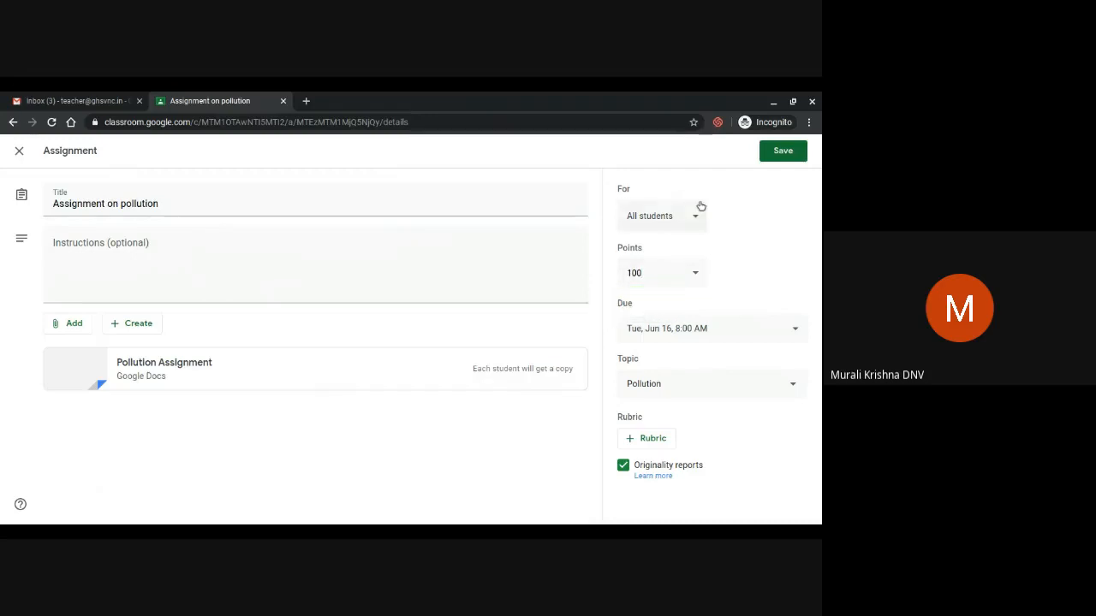
left_click(776, 159)
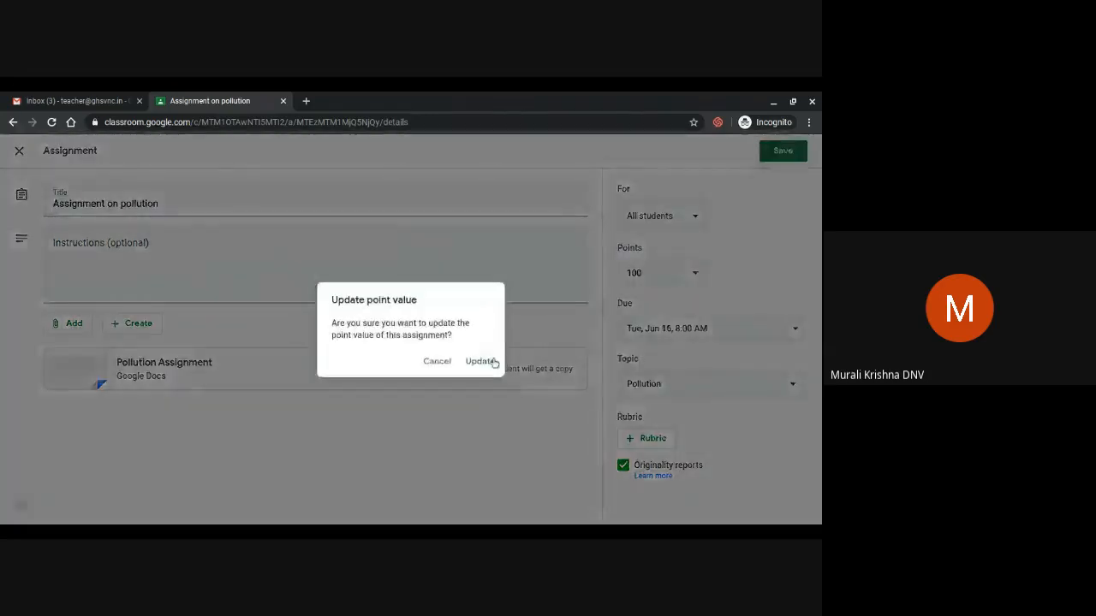
left_click(481, 361)
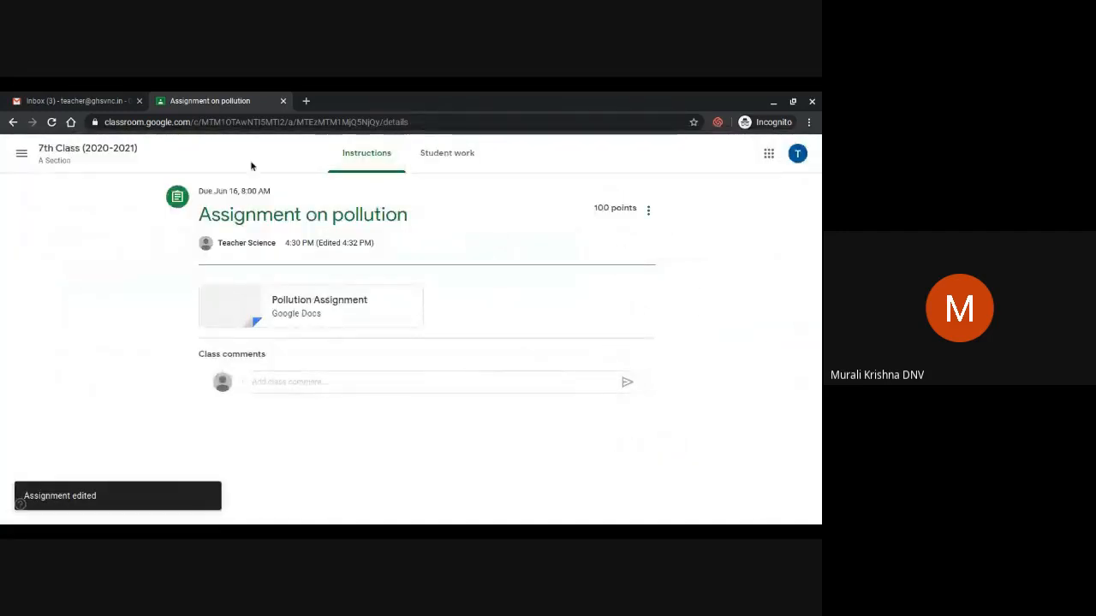
left_click(109, 152)
left_click(374, 171)
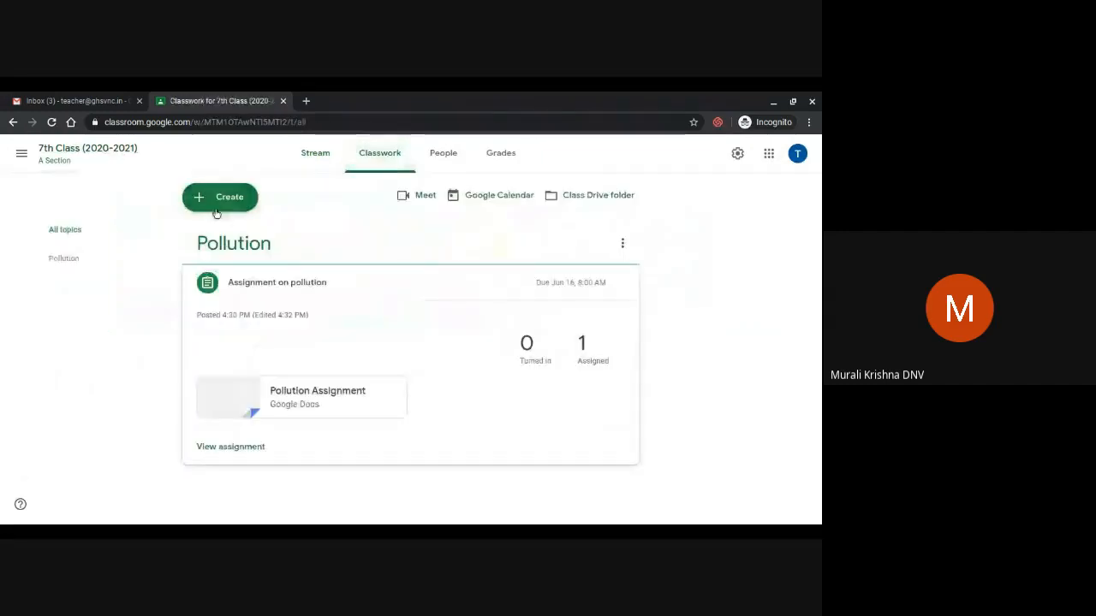
Start a new Question post from the Create menu in 7th Class Classwork
left_click(214, 209)
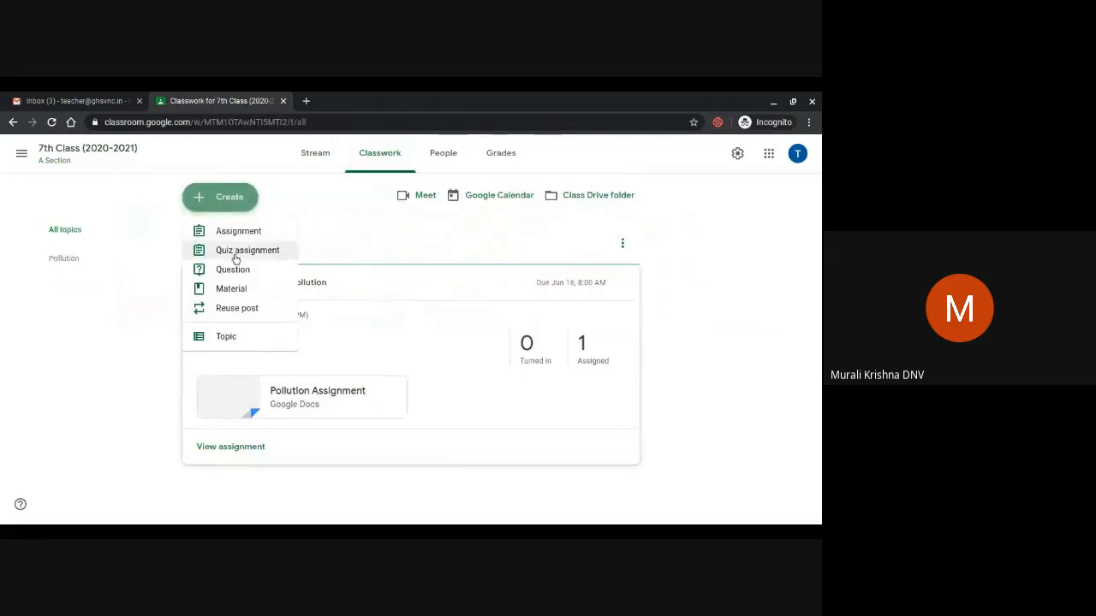
left_click(259, 258)
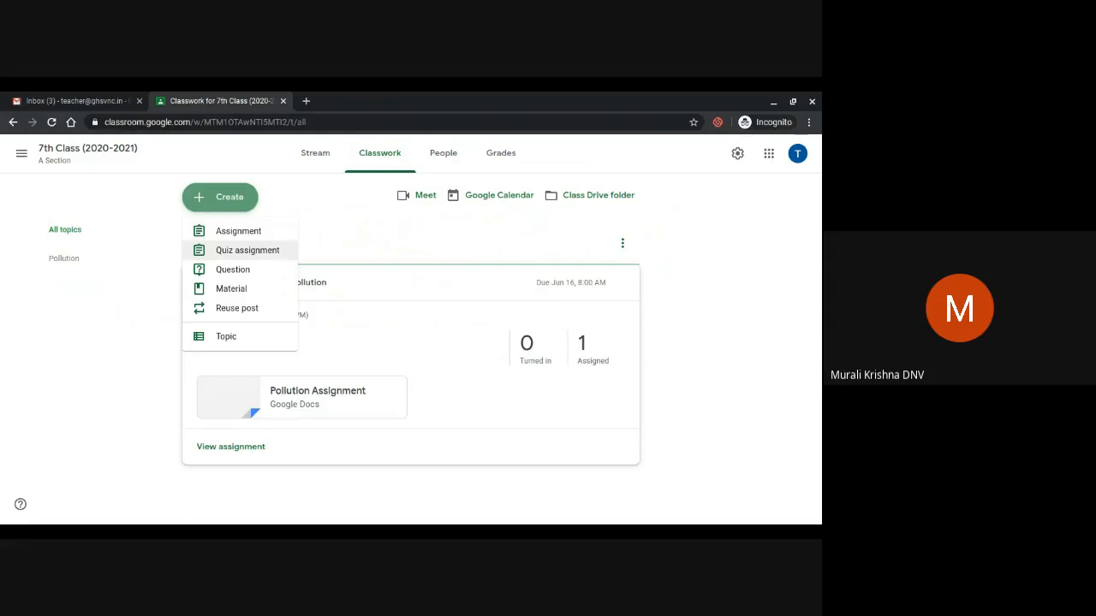
left_click(255, 271)
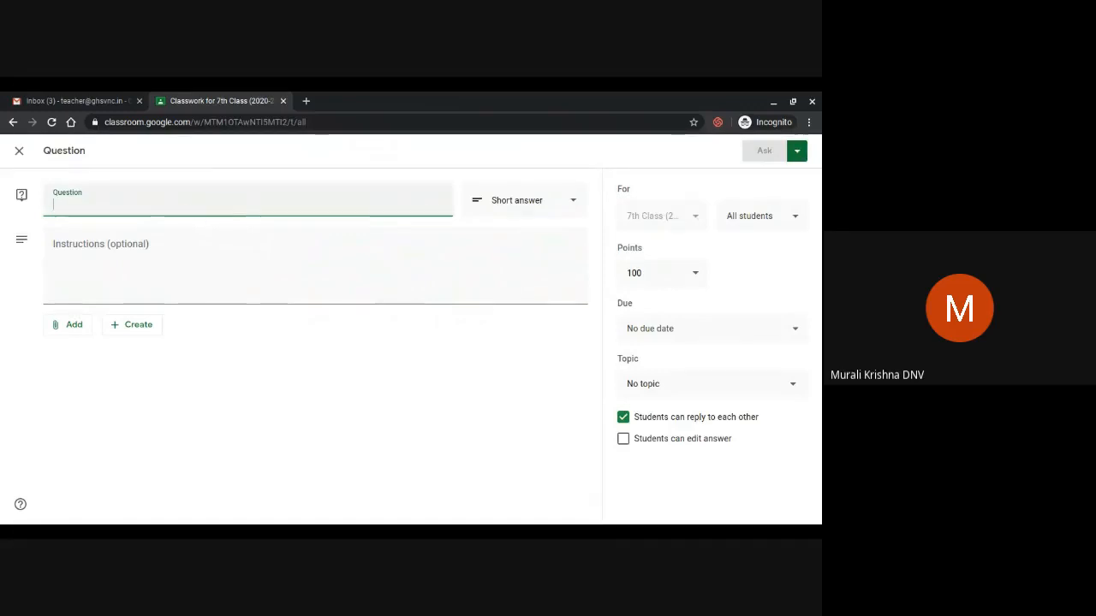
Enter the question text 'What is pollution?'
type("What is")
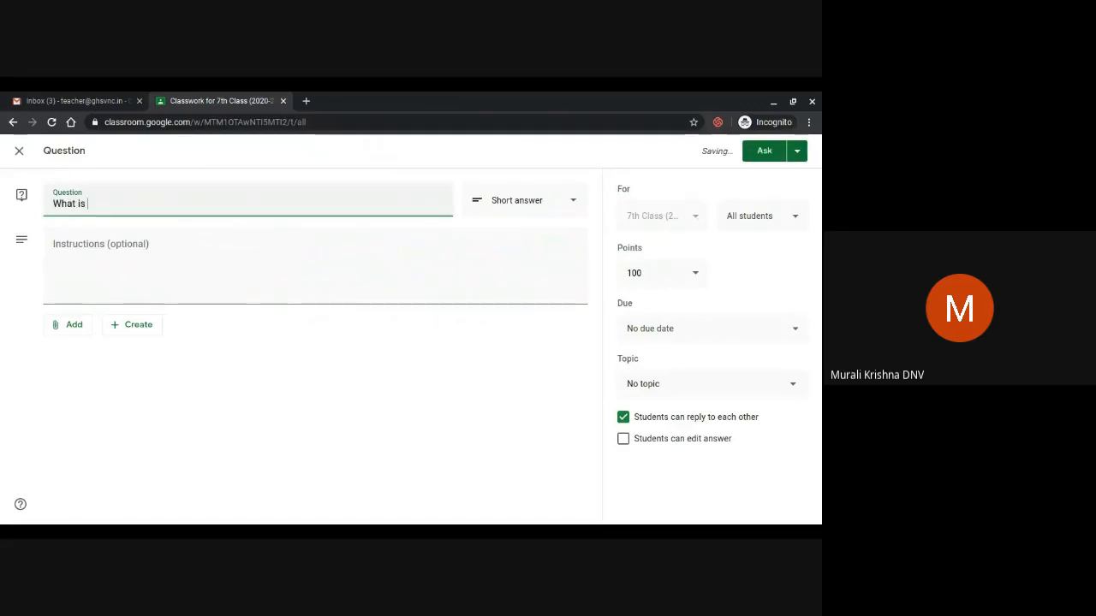
type(" a")
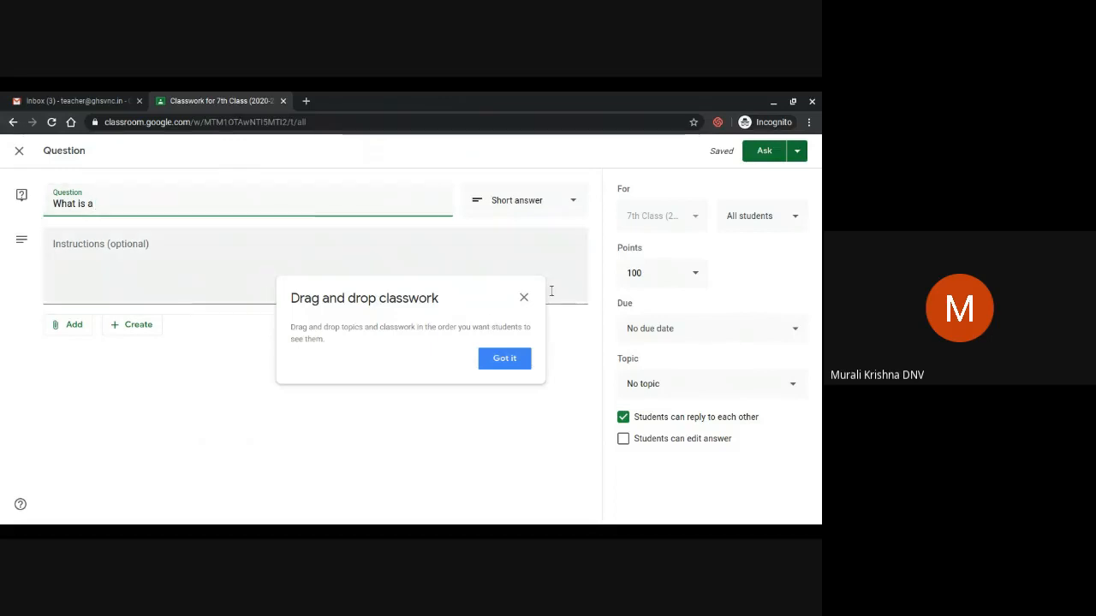
left_click(524, 299)
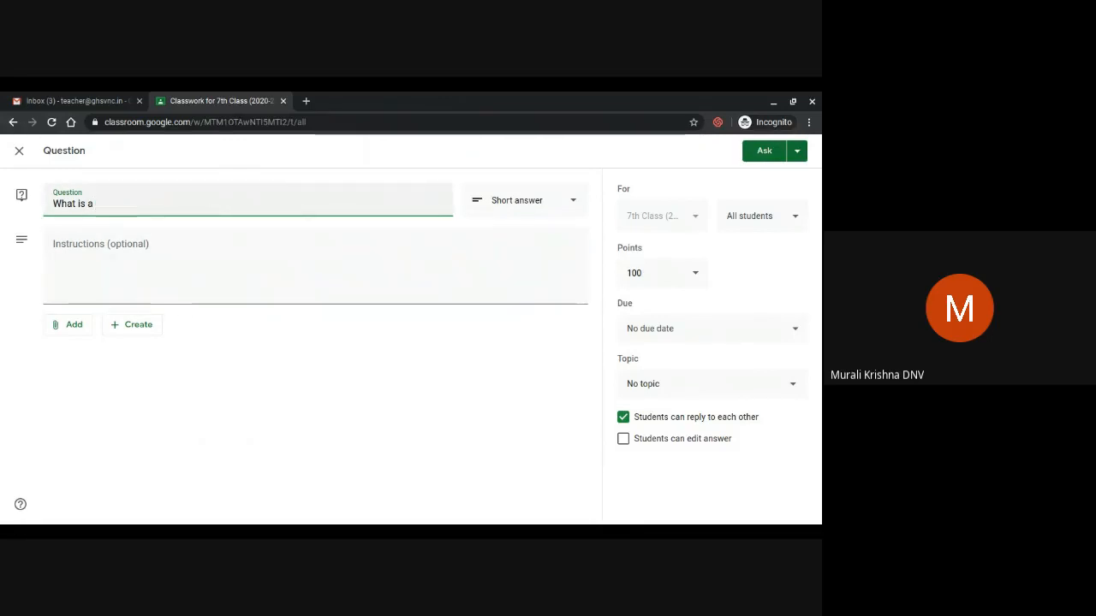
key("BackSpace")
key("BackSpace")
type("pollution")
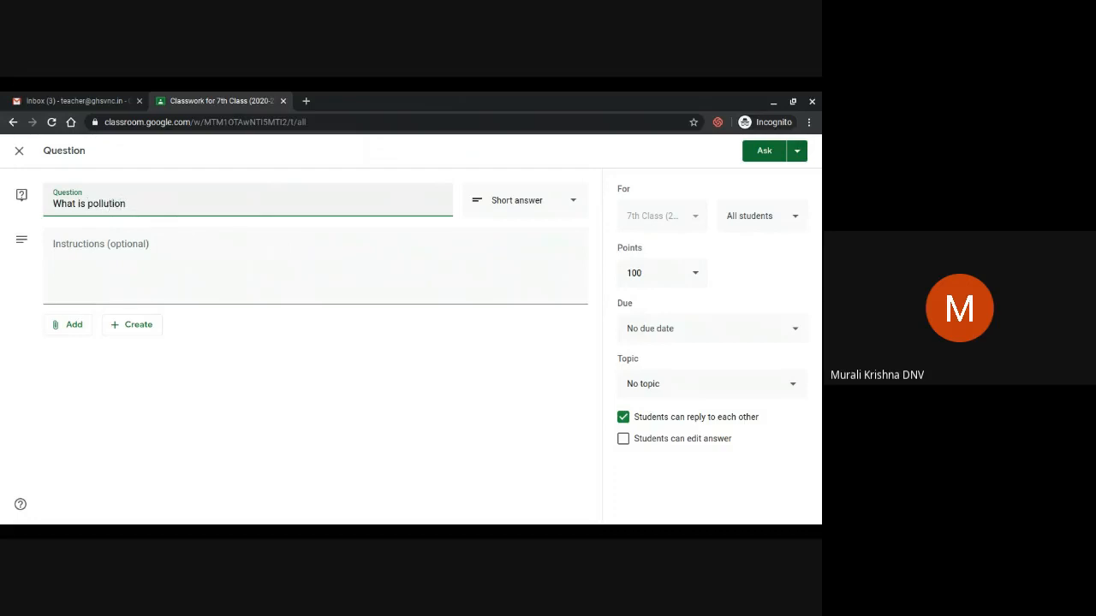
type("?")
Turn off student replies to each other, set the topic to Pollution, and ask the question
left_click(623, 417)
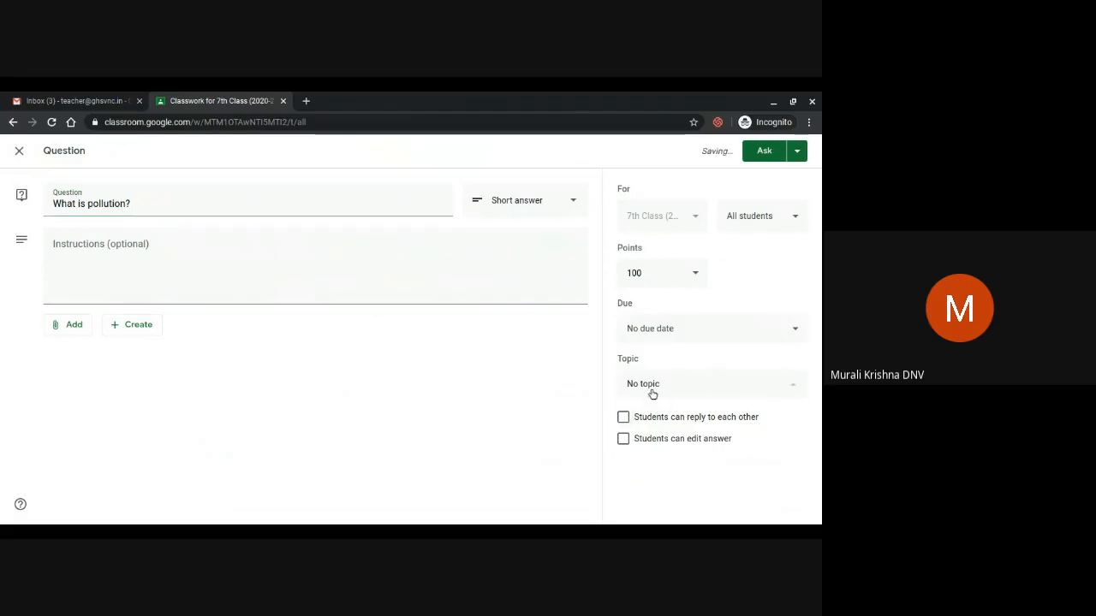
left_click(650, 390)
left_click(656, 452)
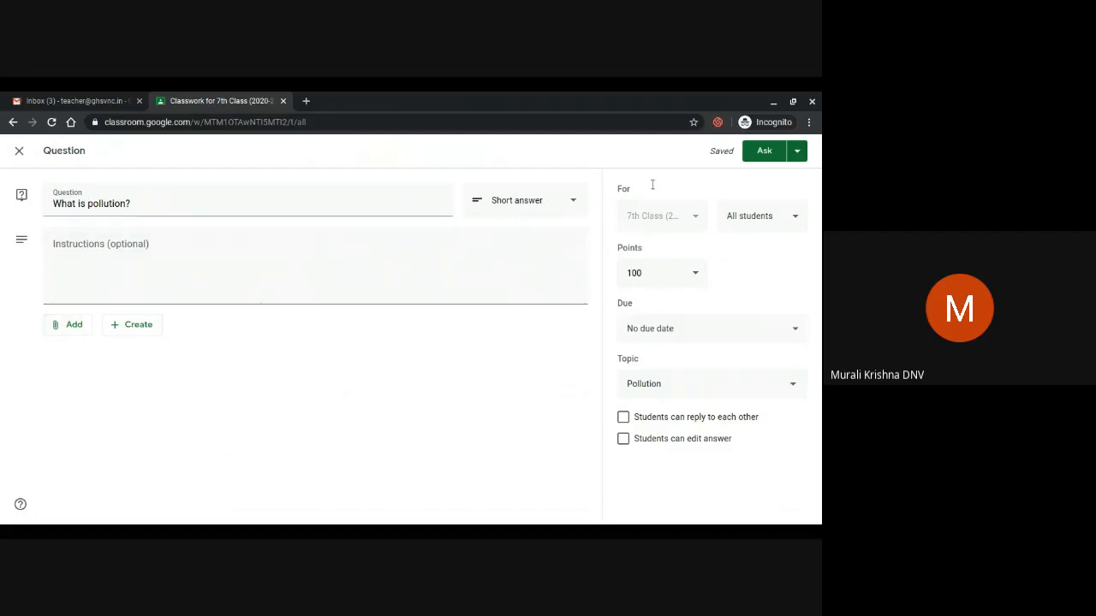
left_click(765, 153)
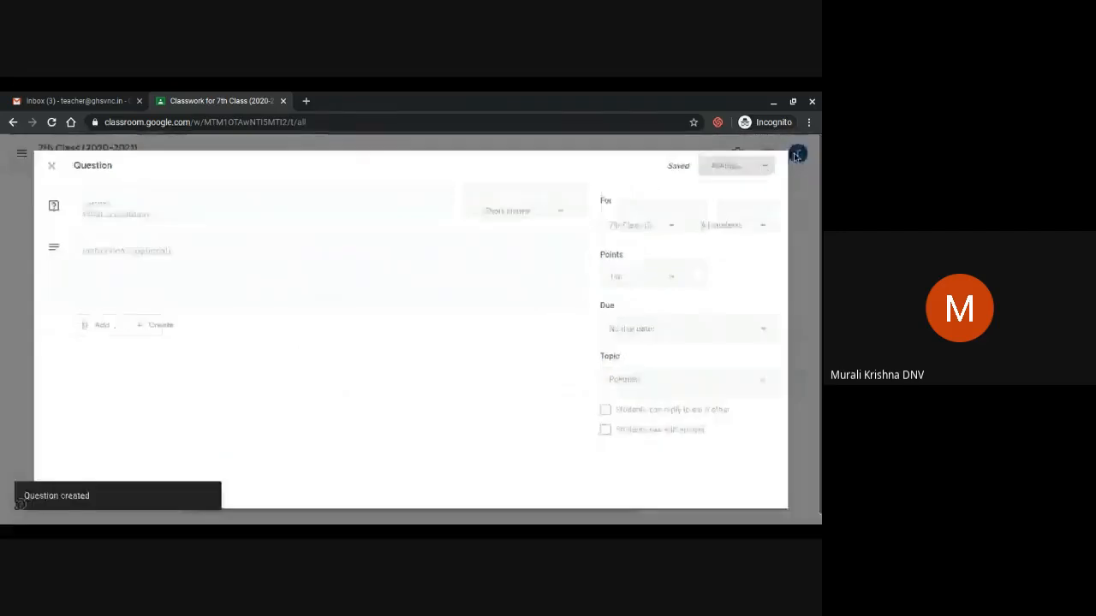
left_click(240, 195)
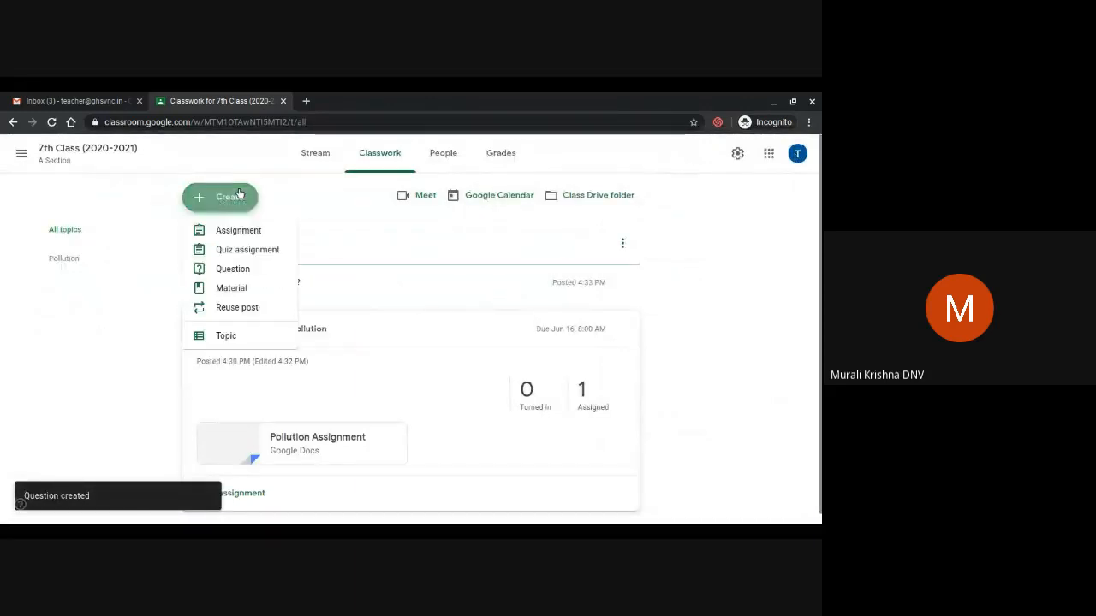
left_click(231, 290)
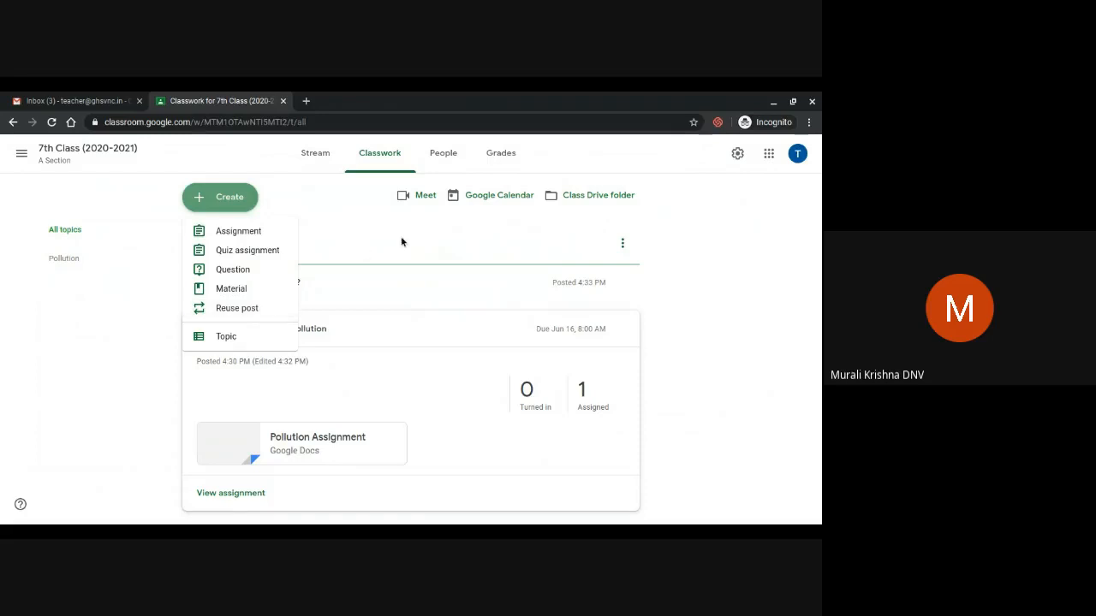
left_click(660, 228)
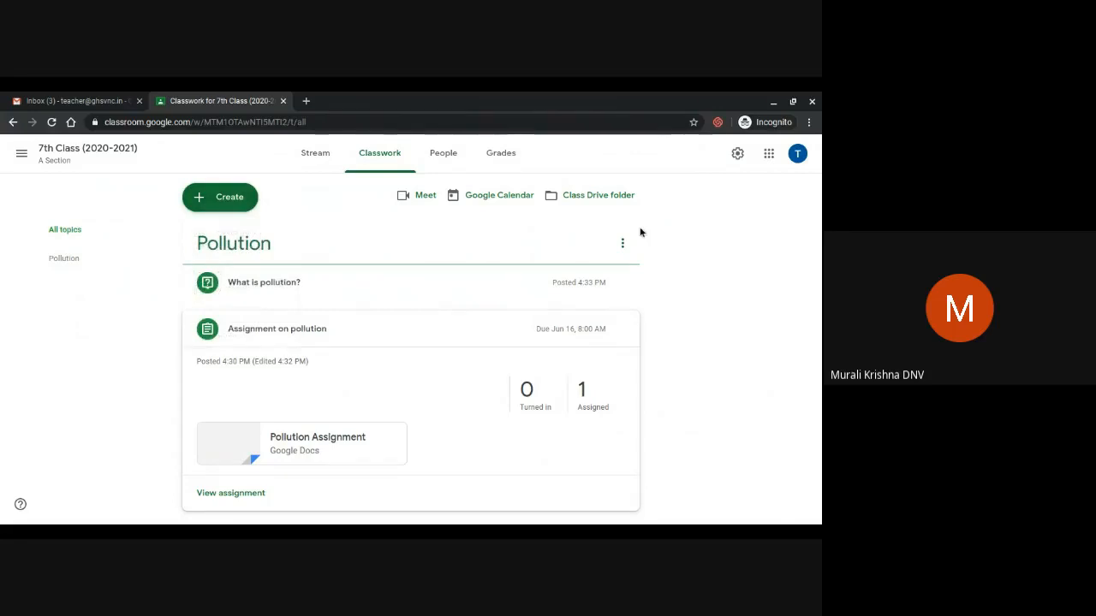